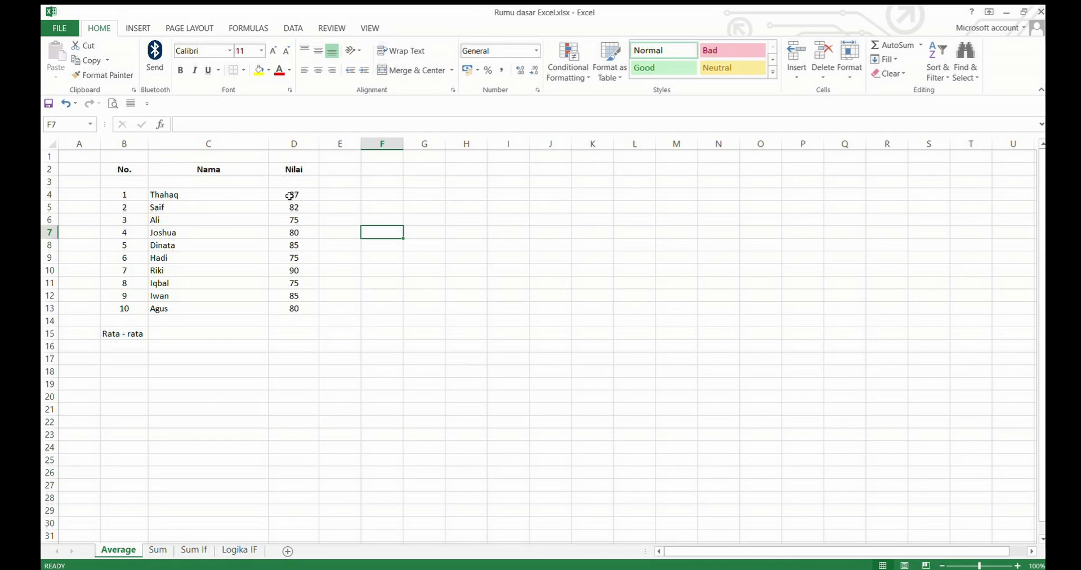
Calculate the average of the Nilai scores in cell D15 with the formula =average(D4:D13)
{"action": "left_click_drag", "start_coordinate": [289, 194], "coordinate": [293, 311]}
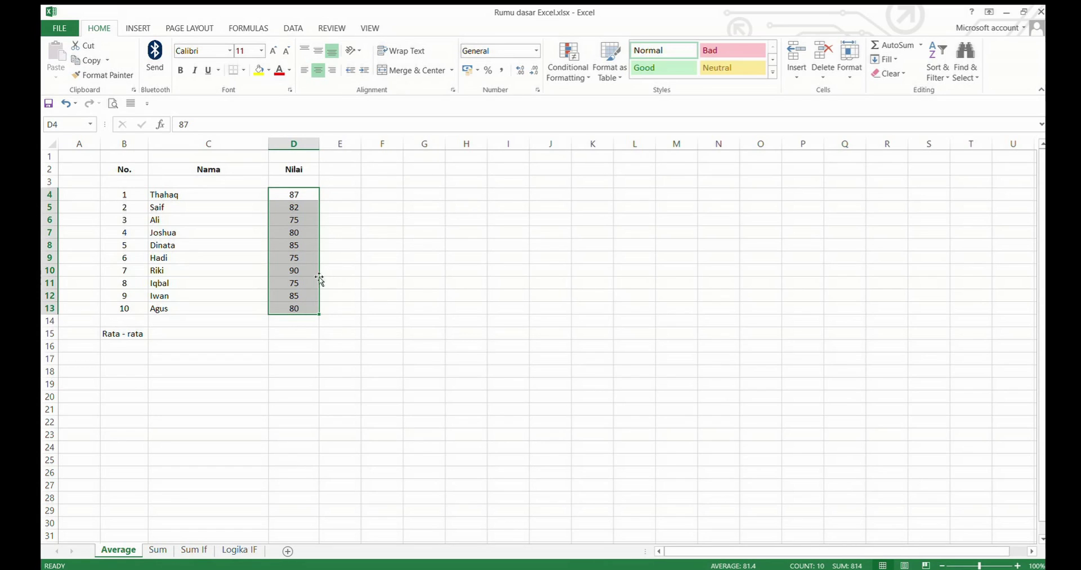
{"action": "left_click", "coordinate": [283, 335]}
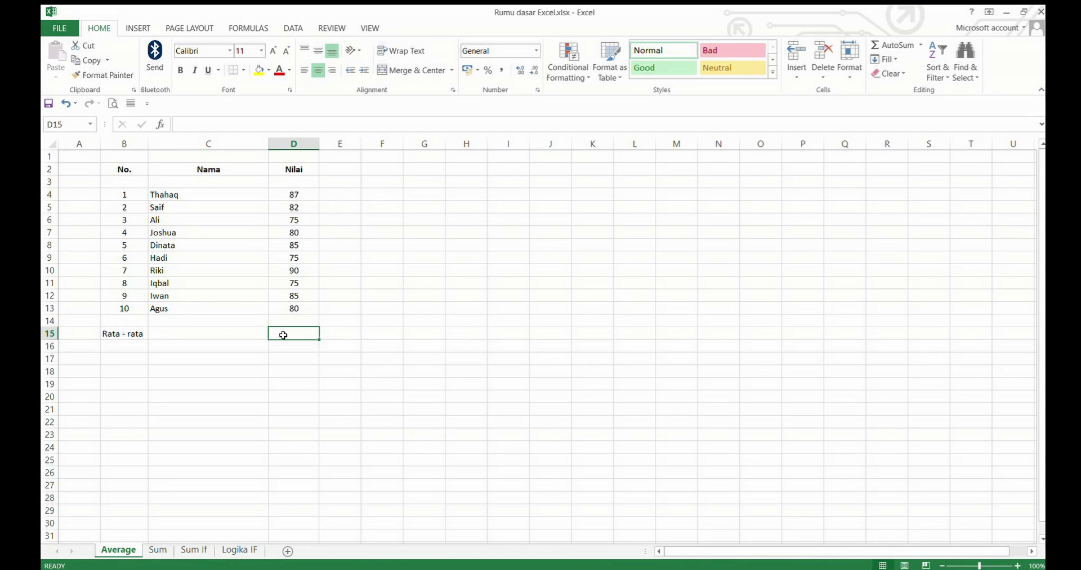
{"action": "type", "text": "="}
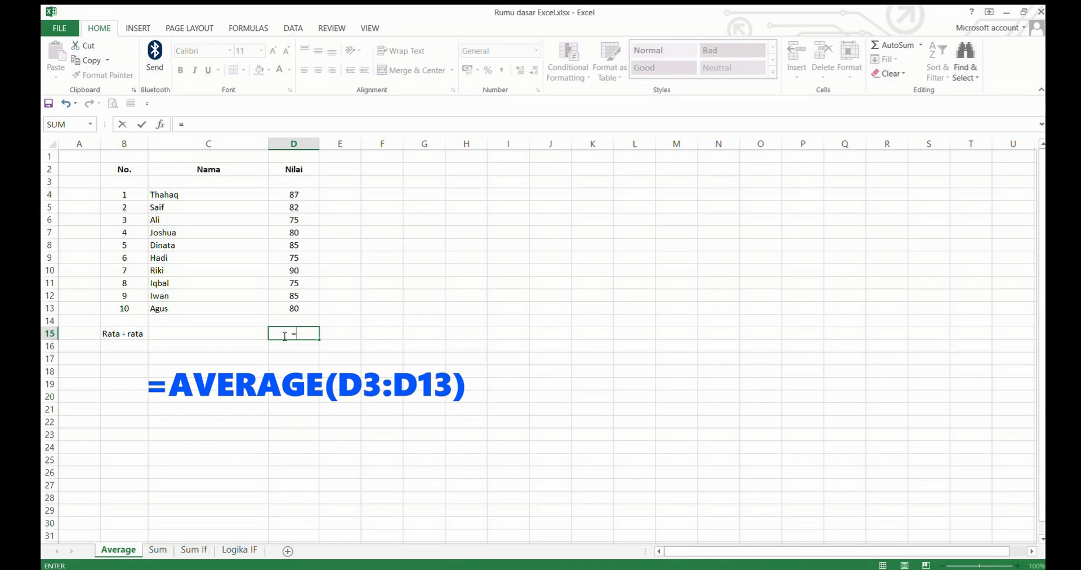
{"action": "type", "text": "average("}
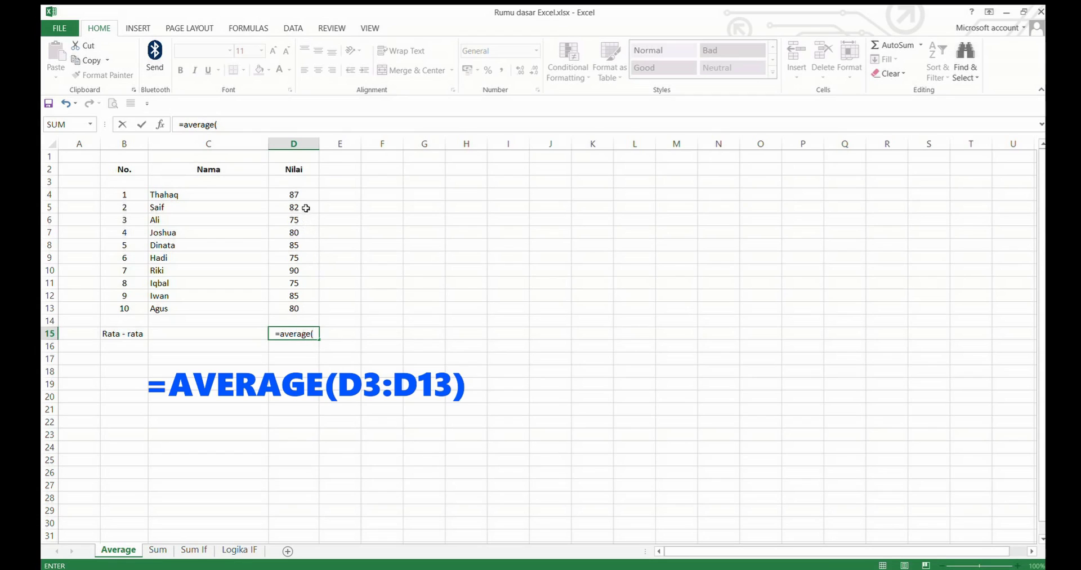
{"action": "left_click_drag", "start_coordinate": [281, 195], "coordinate": [289, 309]}
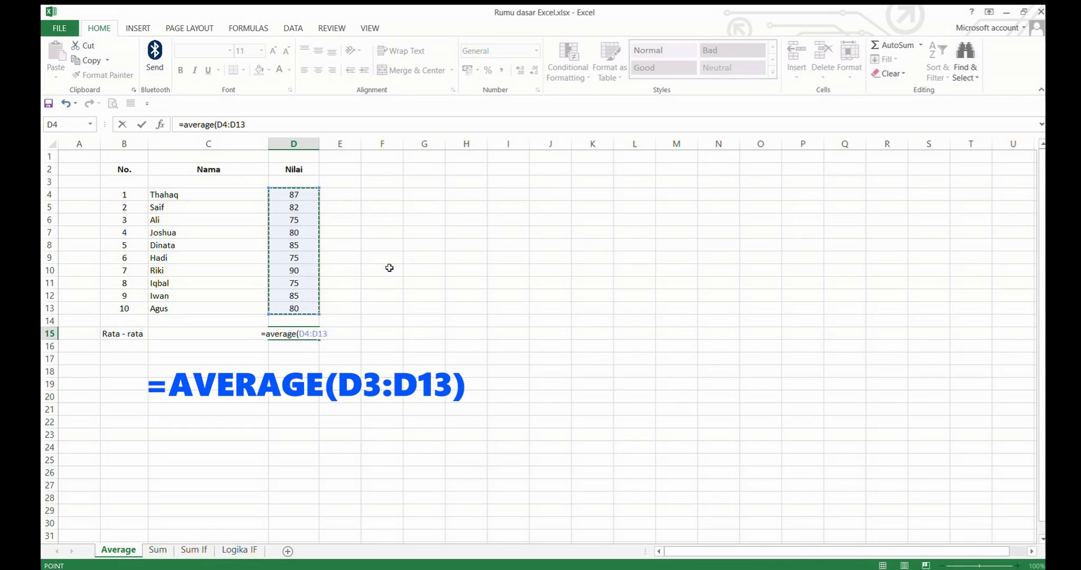
{"action": "type", "text": ")"}
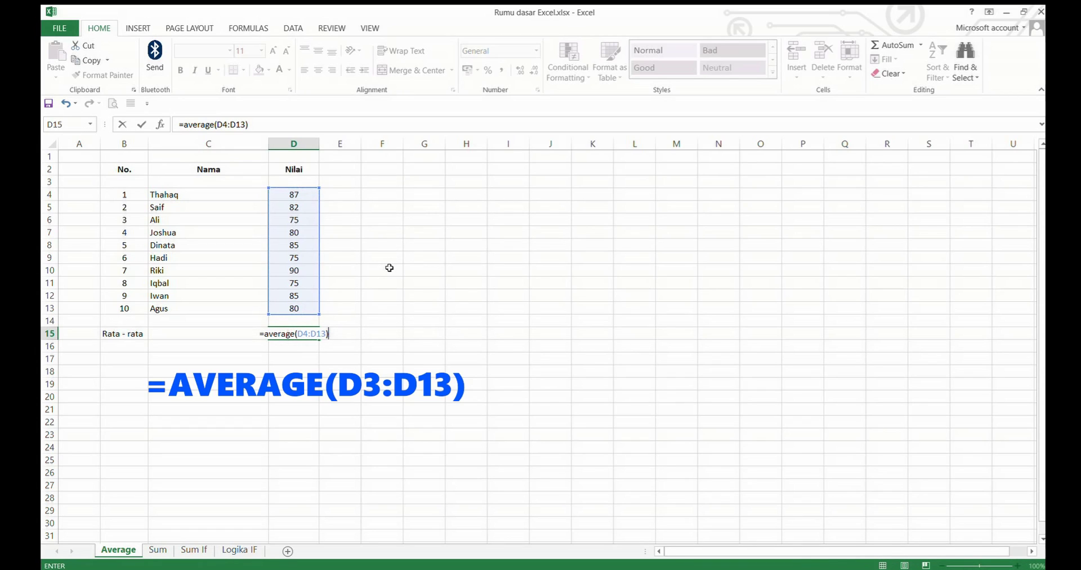
{"action": "key", "text": "Return"}
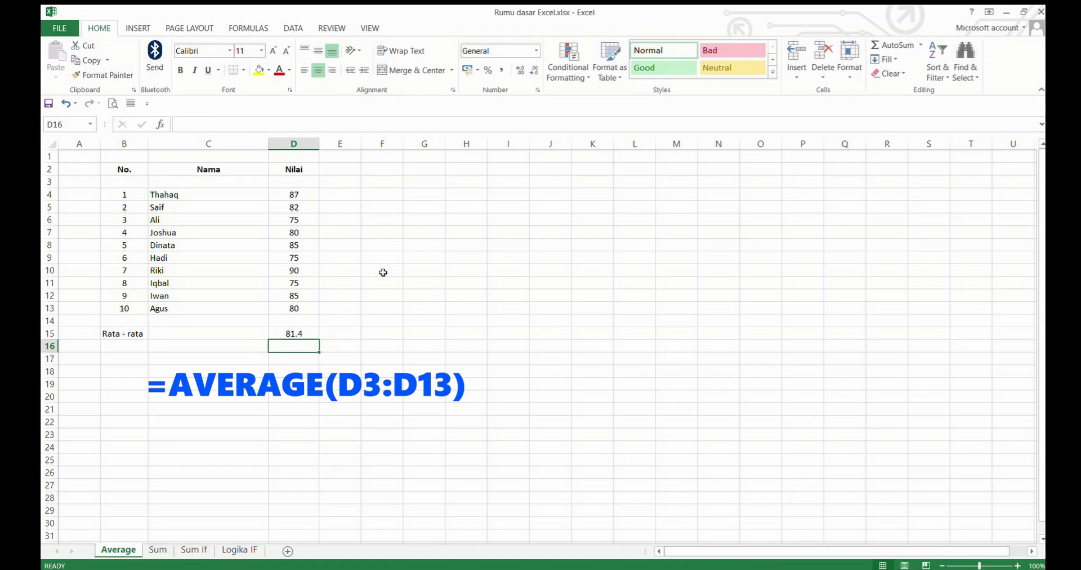
{"action": "left_click", "coordinate": [298, 334]}
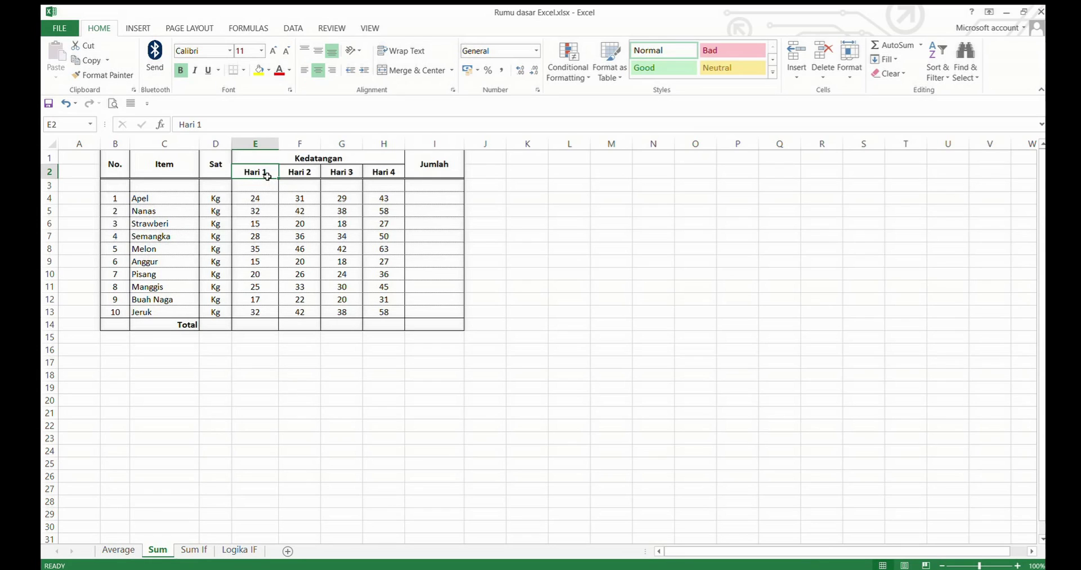
{"action": "left_click", "coordinate": [175, 199]}
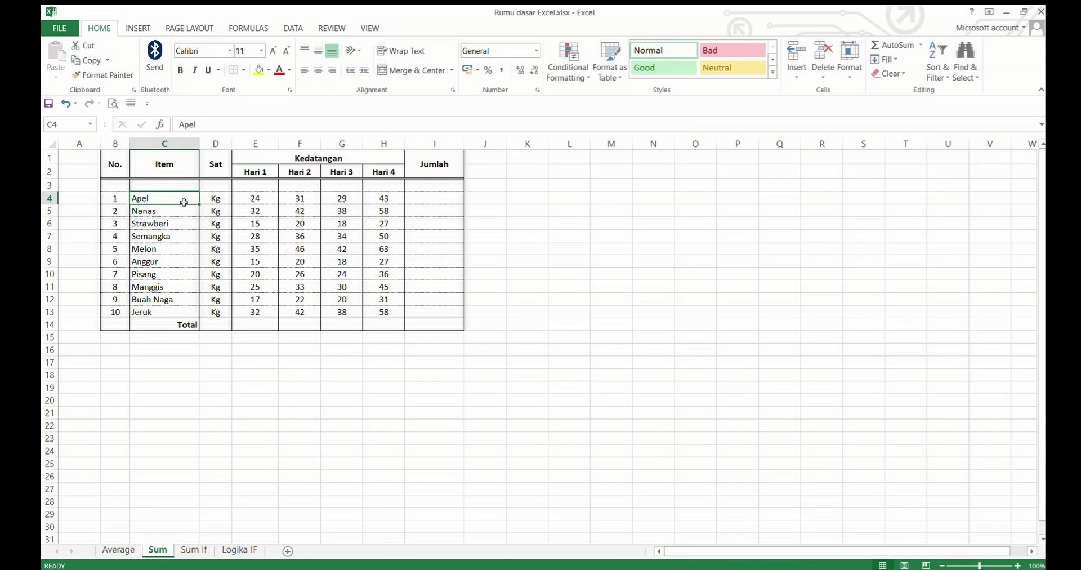
{"action": "left_click", "coordinate": [251, 201]}
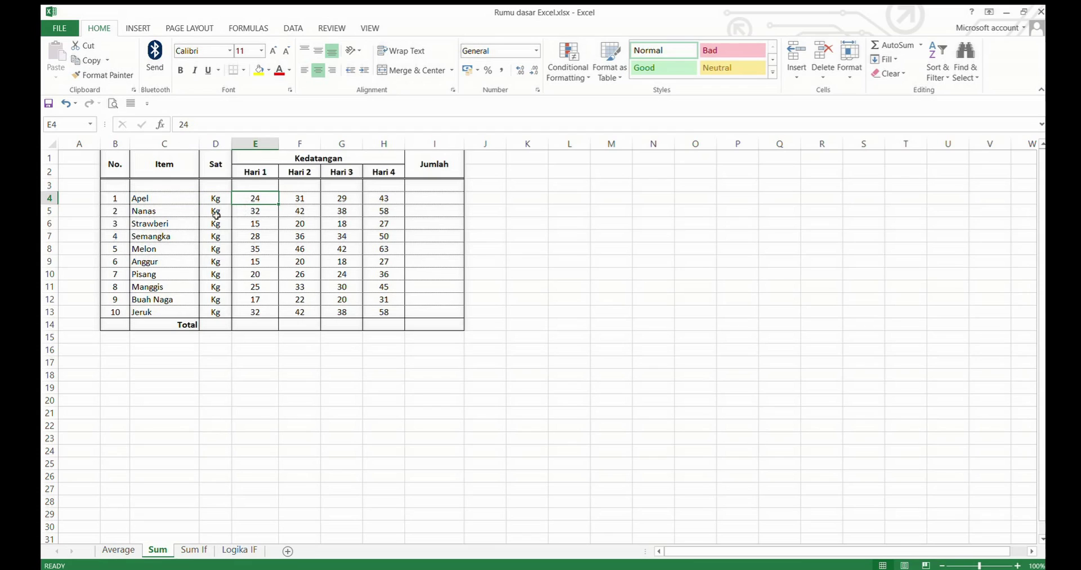
{"action": "left_click", "coordinate": [247, 212]}
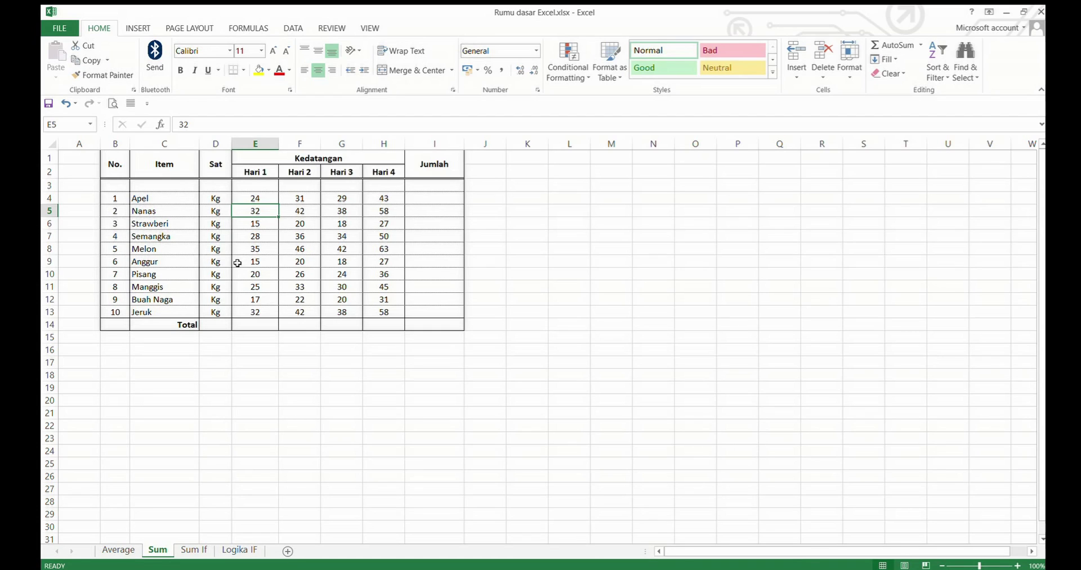
Total the Hari 1 arrivals in cell E14 with the formula =sum(E4:E13)
{"action": "left_click", "coordinate": [253, 324]}
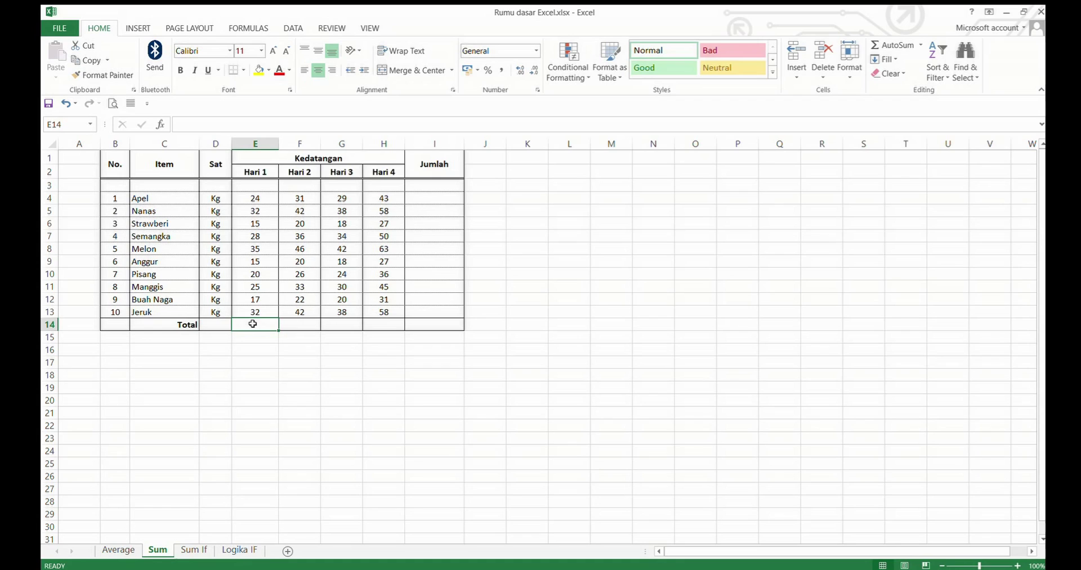
{"action": "type", "text": "="}
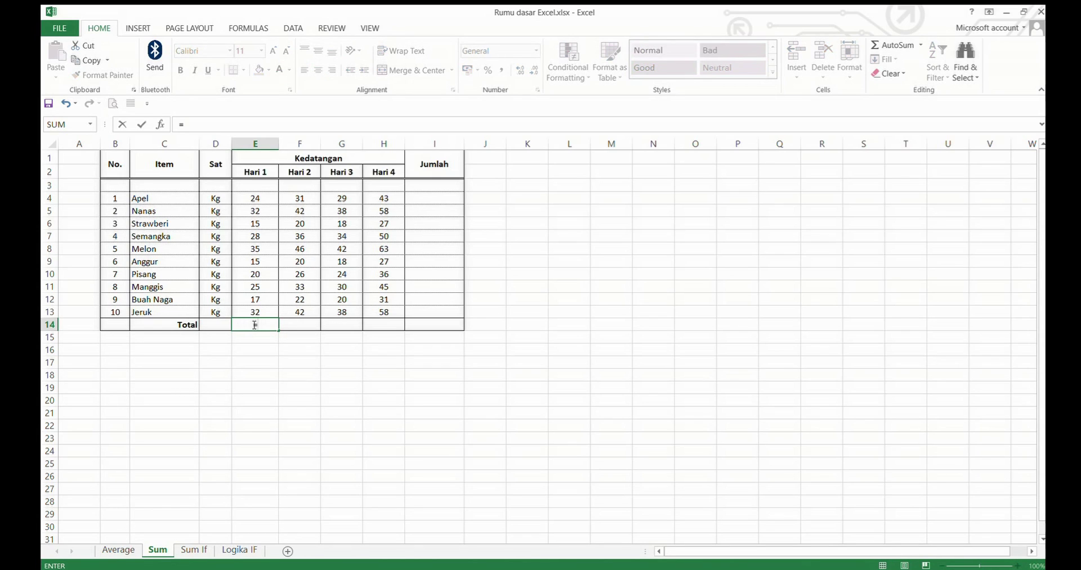
{"action": "type", "text": "sum"}
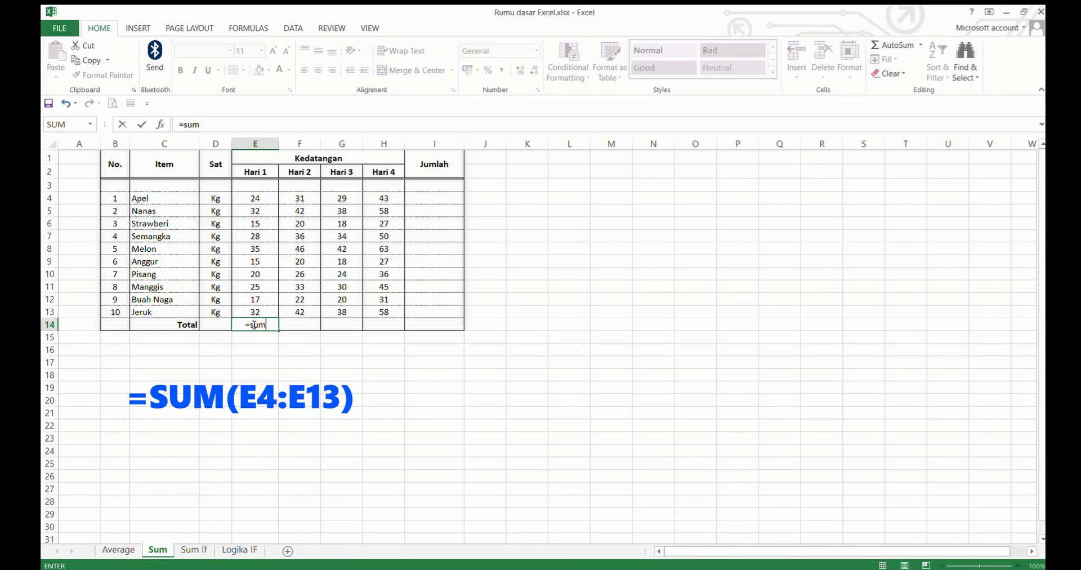
{"action": "type", "text": "("}
{"action": "left_click", "coordinate": [264, 200]}
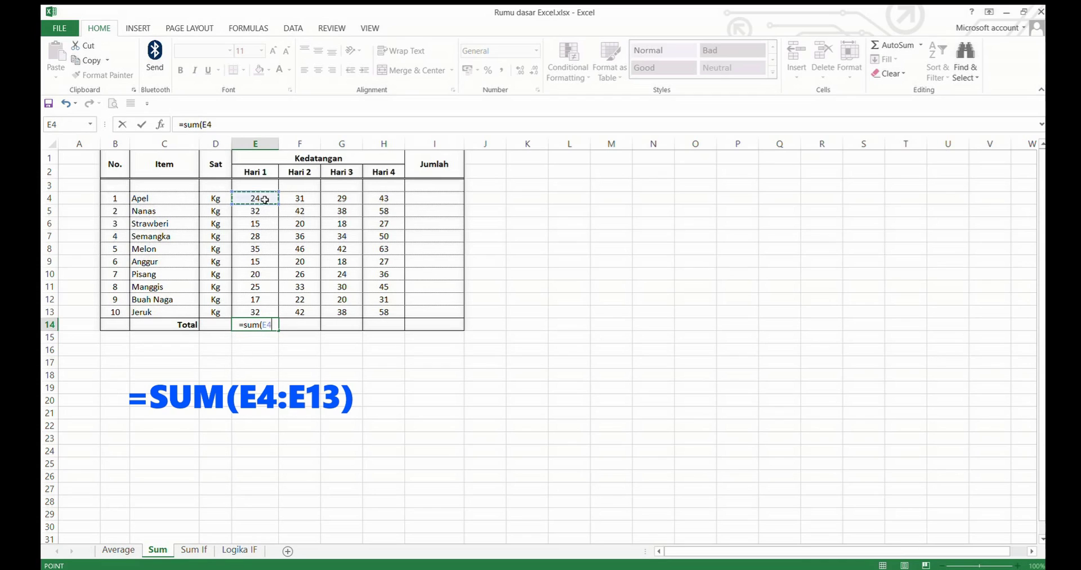
{"action": "left_click_drag", "start_coordinate": [263, 201], "coordinate": [255, 312]}
{"action": "type", "text": ")"}
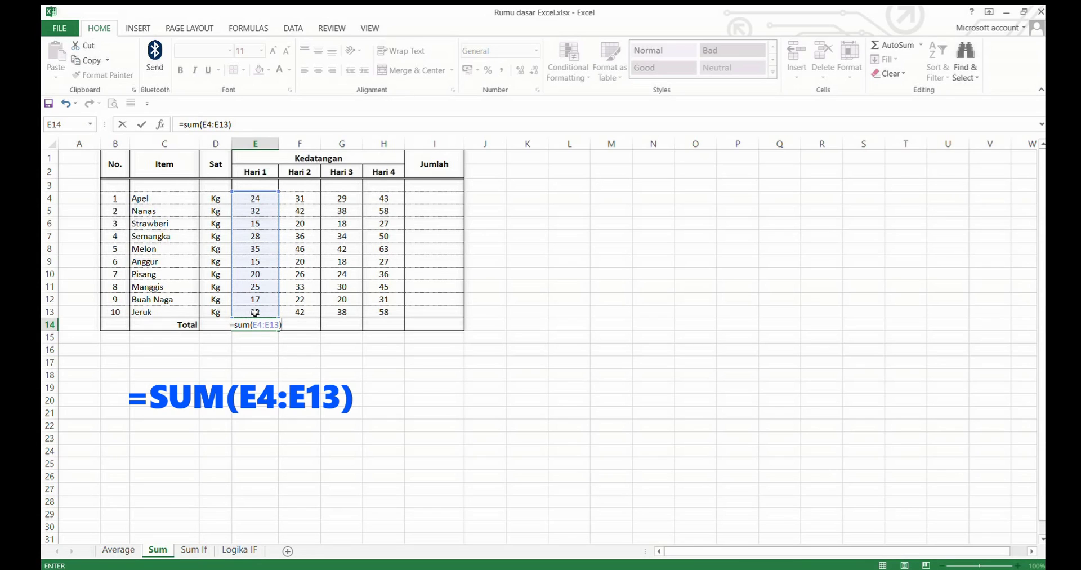
{"action": "key", "text": "Return"}
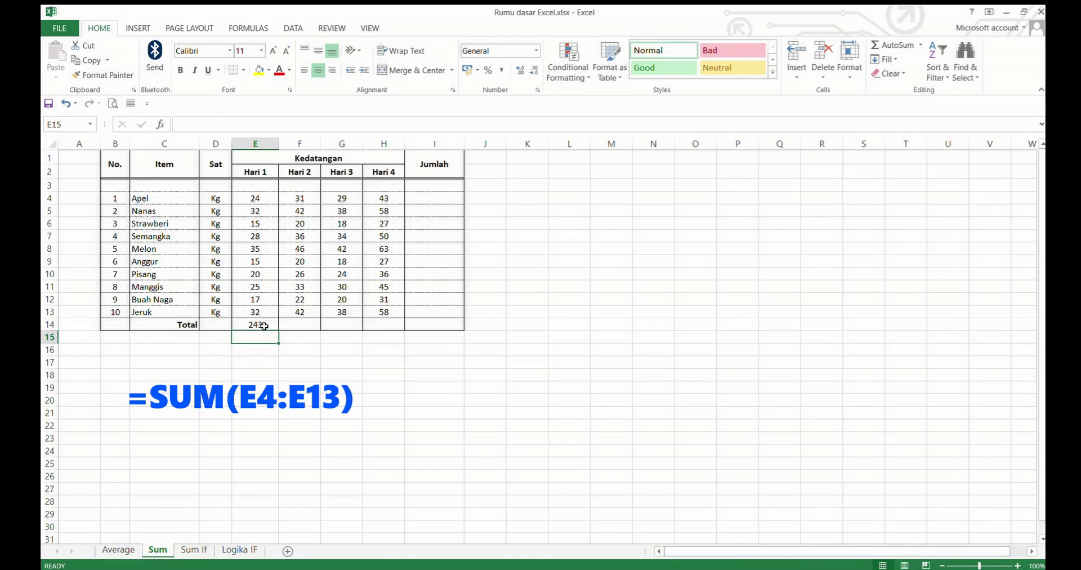
Copy the Hari 1 total formula from E14 into F14:H14 for Hari 2 through Hari 4
{"action": "left_click", "coordinate": [264, 326]}
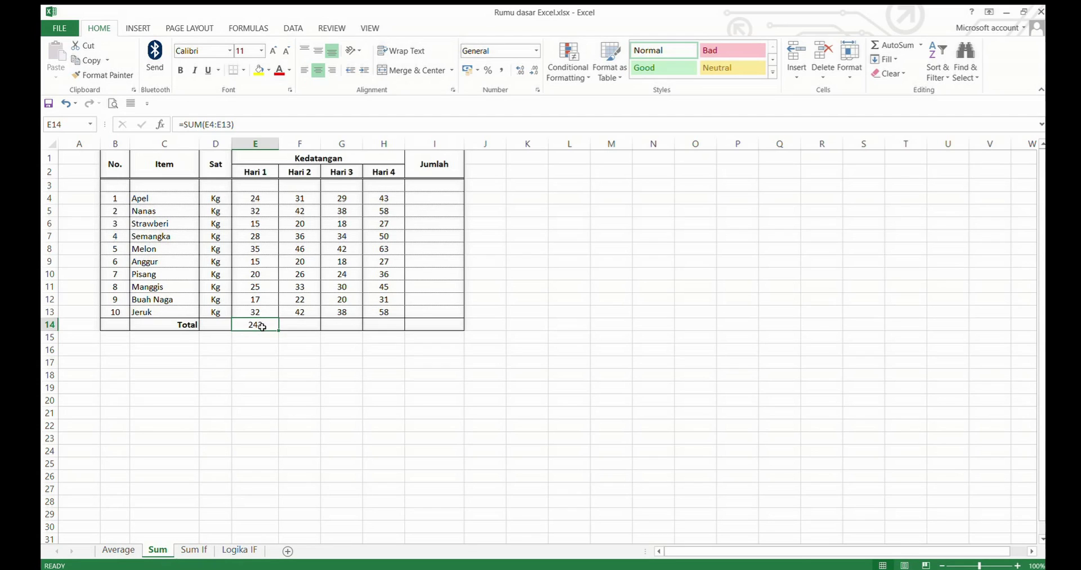
{"action": "key", "text": "ctrl+c"}
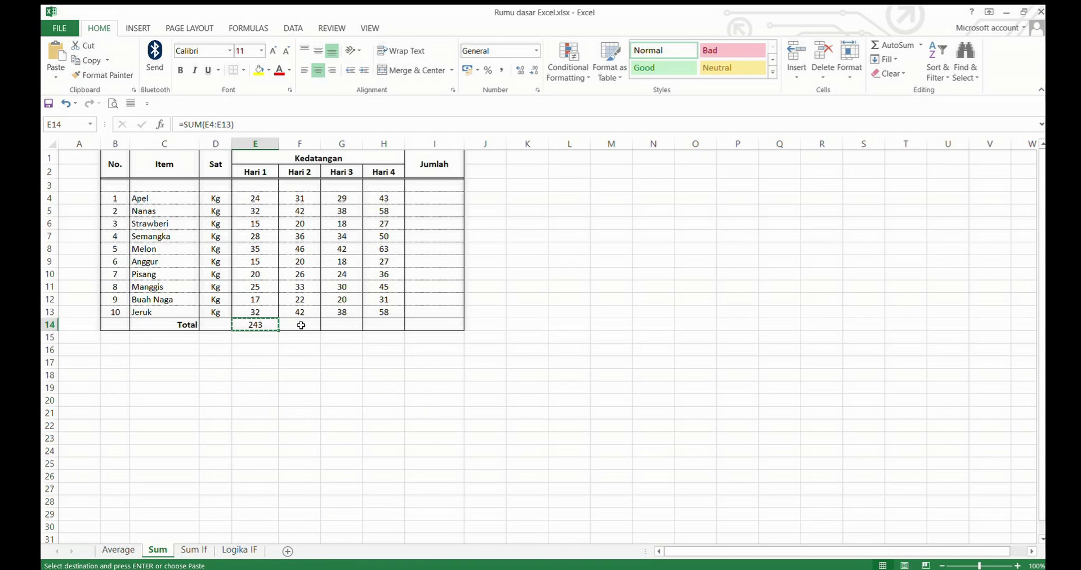
{"action": "left_click_drag", "start_coordinate": [301, 325], "coordinate": [382, 328]}
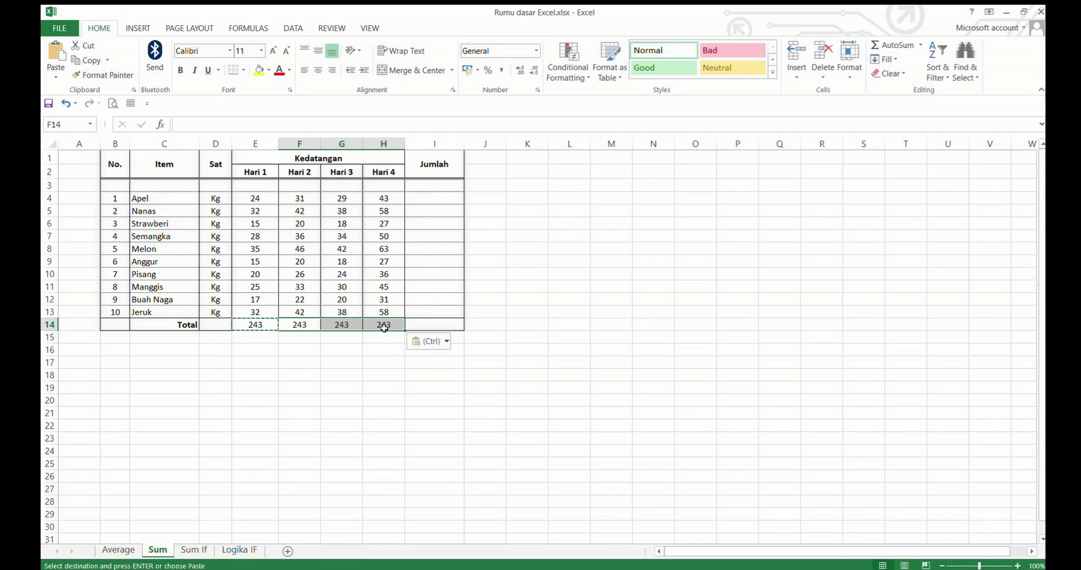
{"action": "key", "text": "ctrl+v"}
{"action": "left_click", "coordinate": [438, 246]}
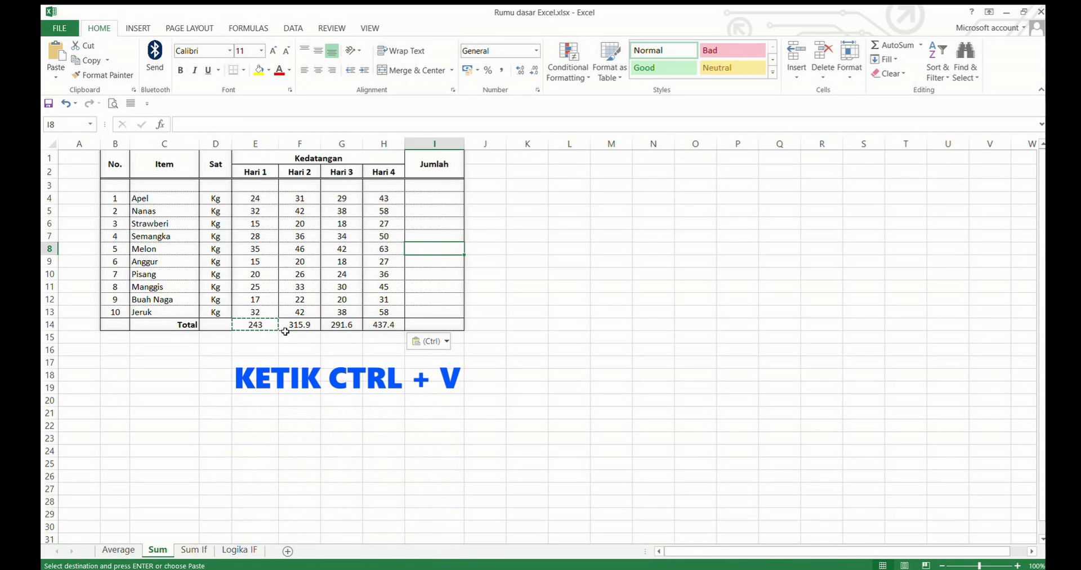
Make the daily totals in E14:H14 bold
{"action": "left_click_drag", "start_coordinate": [259, 325], "coordinate": [380, 325]}
{"action": "key", "text": "ctrl+b"}
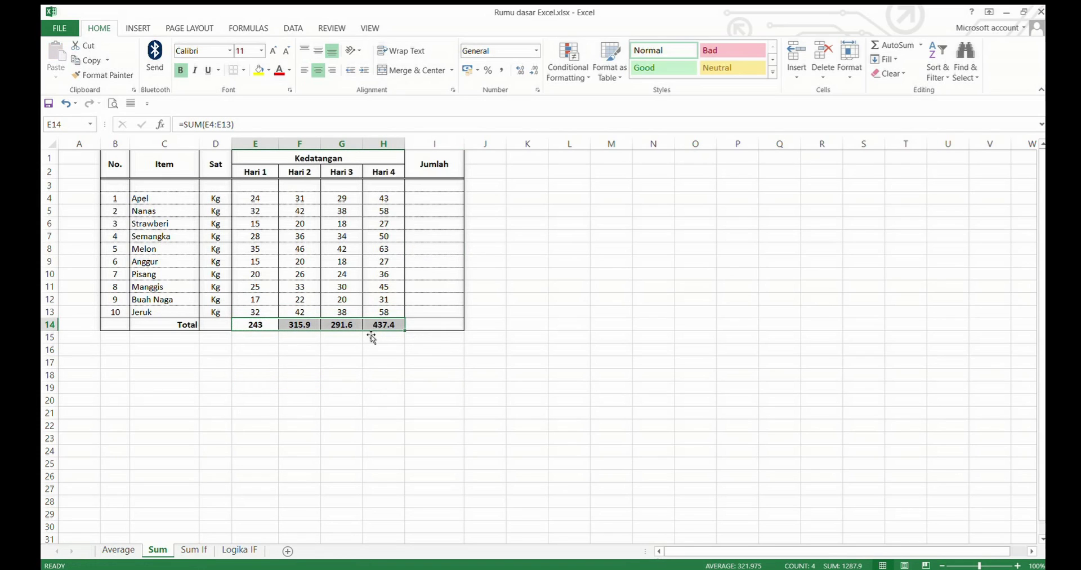
{"action": "left_click", "coordinate": [344, 353]}
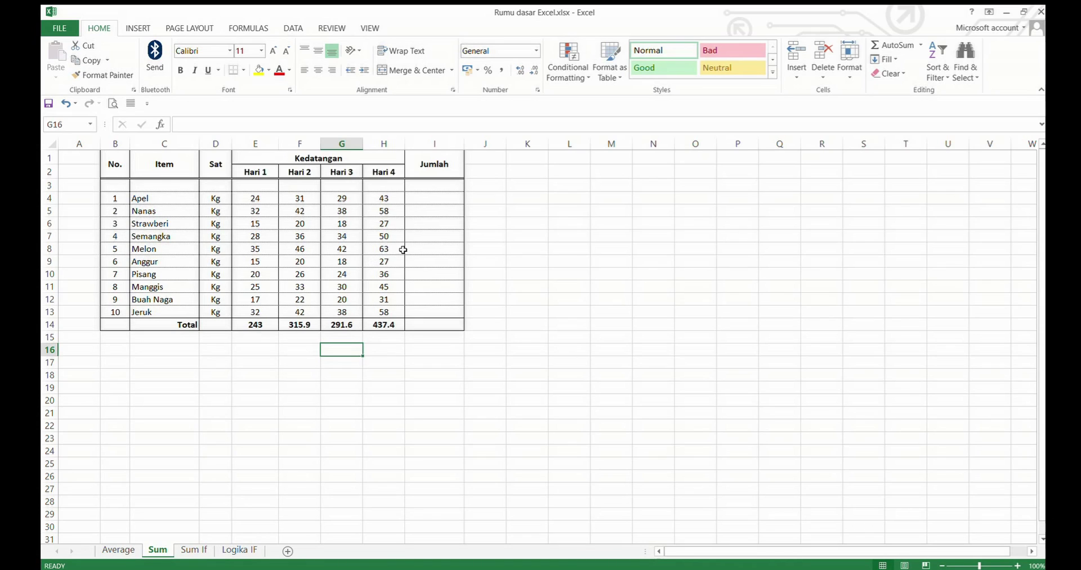
Sum the four days of Apel arrivals in the Jumlah cell I4 with the formula =sum(E4:H4)
{"action": "left_click", "coordinate": [437, 203]}
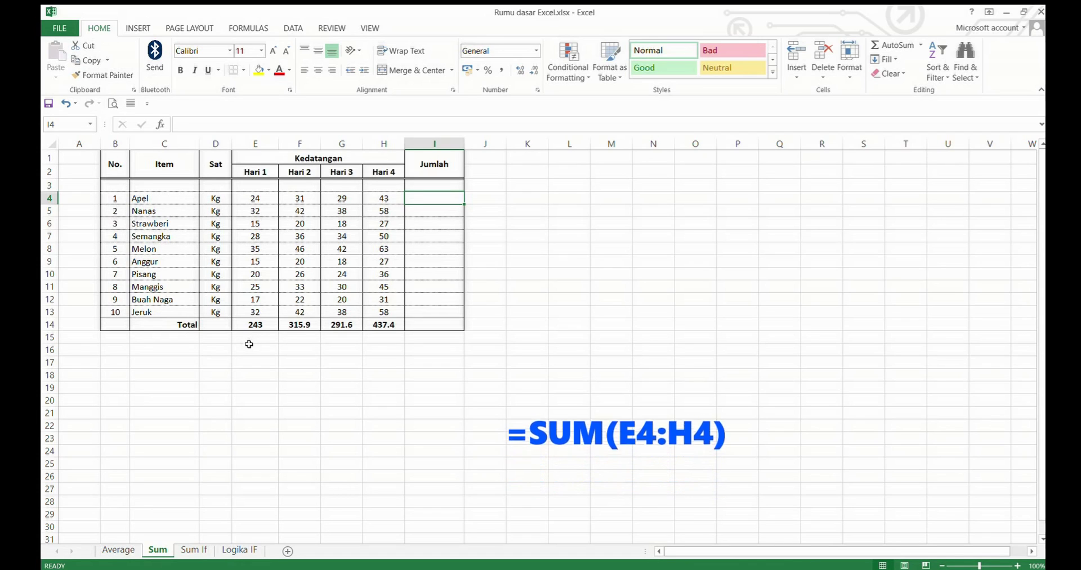
{"action": "type", "text": "=sum("}
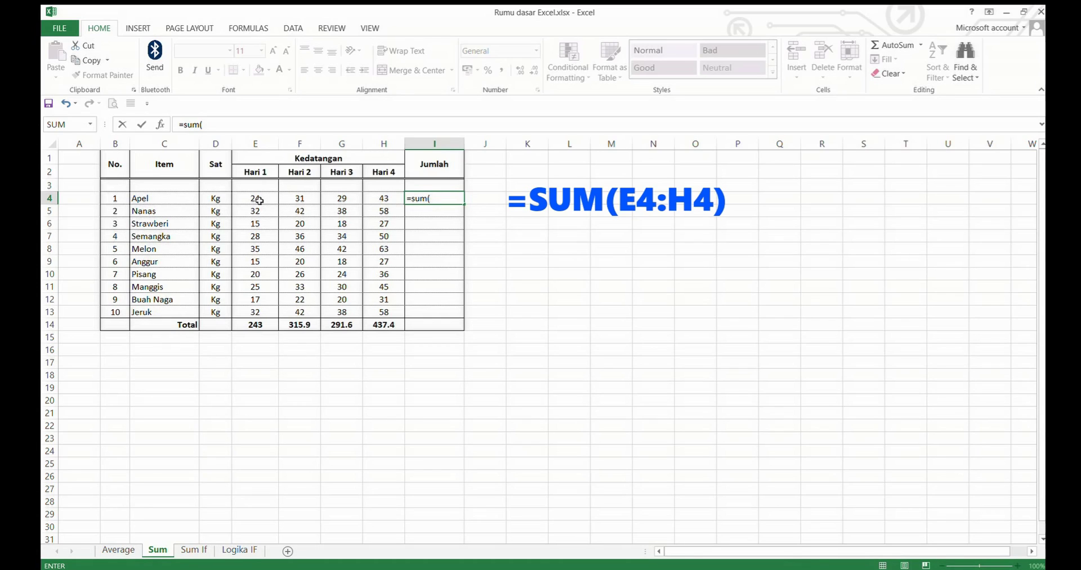
{"action": "left_click_drag", "start_coordinate": [259, 200], "coordinate": [387, 198]}
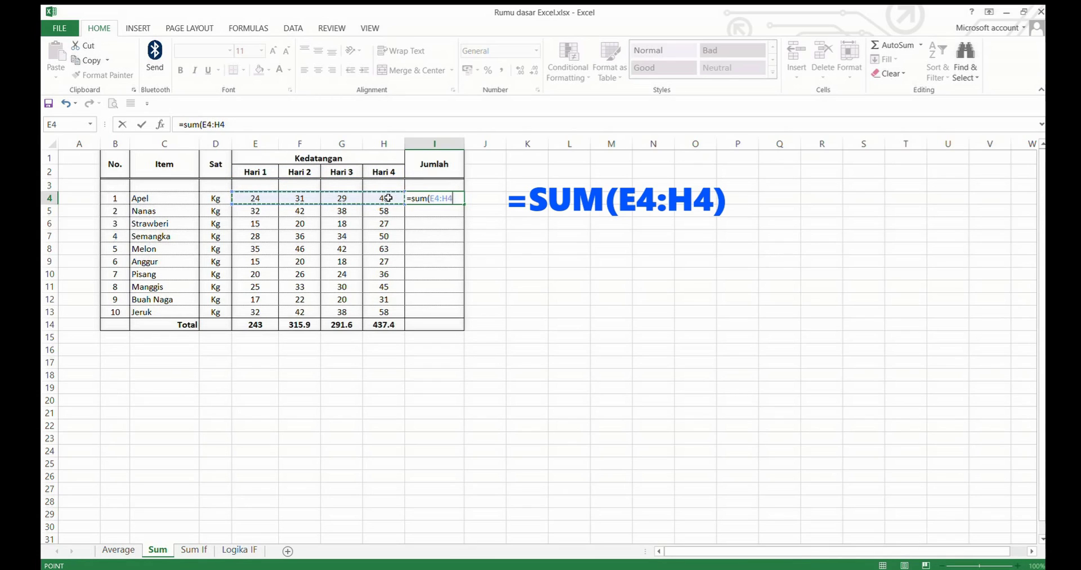
{"action": "type", "text": ")"}
{"action": "key", "text": "Return"}
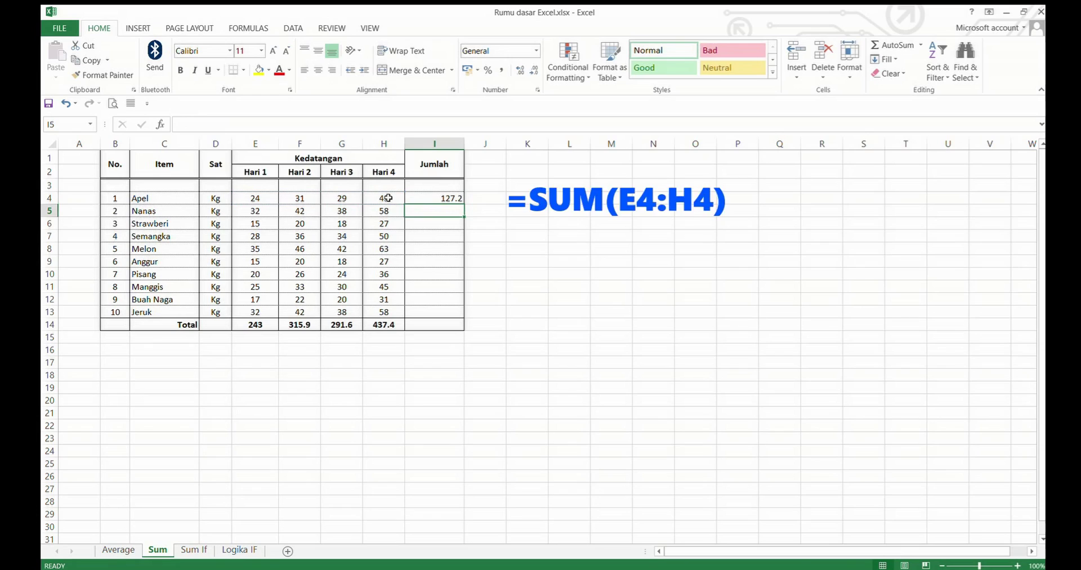
Copy the Apel Jumlah formula from I4 into I5:I13 for the remaining items
{"action": "left_click", "coordinate": [428, 201]}
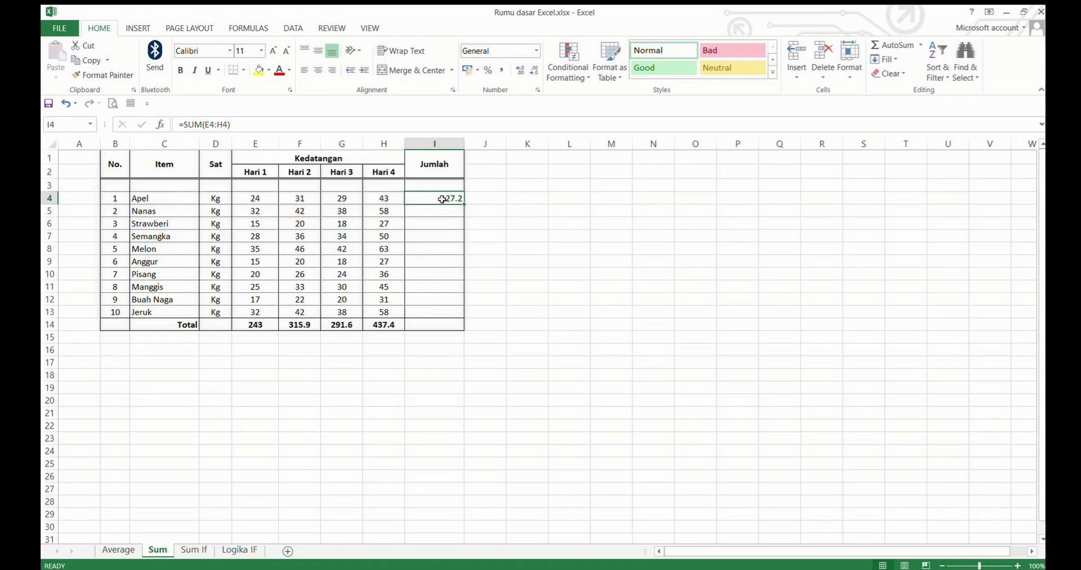
{"action": "left_click", "coordinate": [439, 220]}
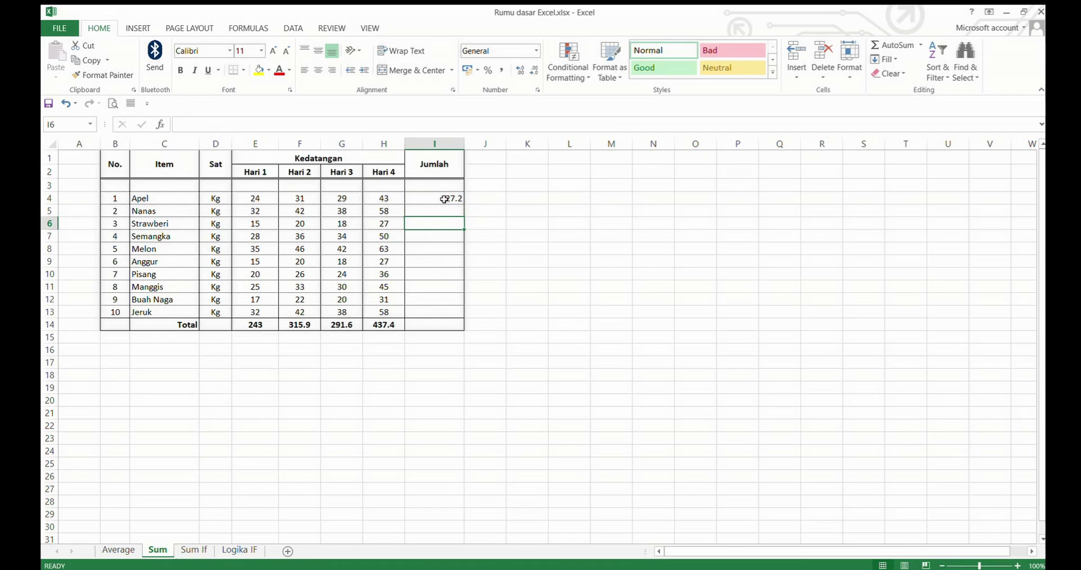
{"action": "left_click", "coordinate": [444, 199]}
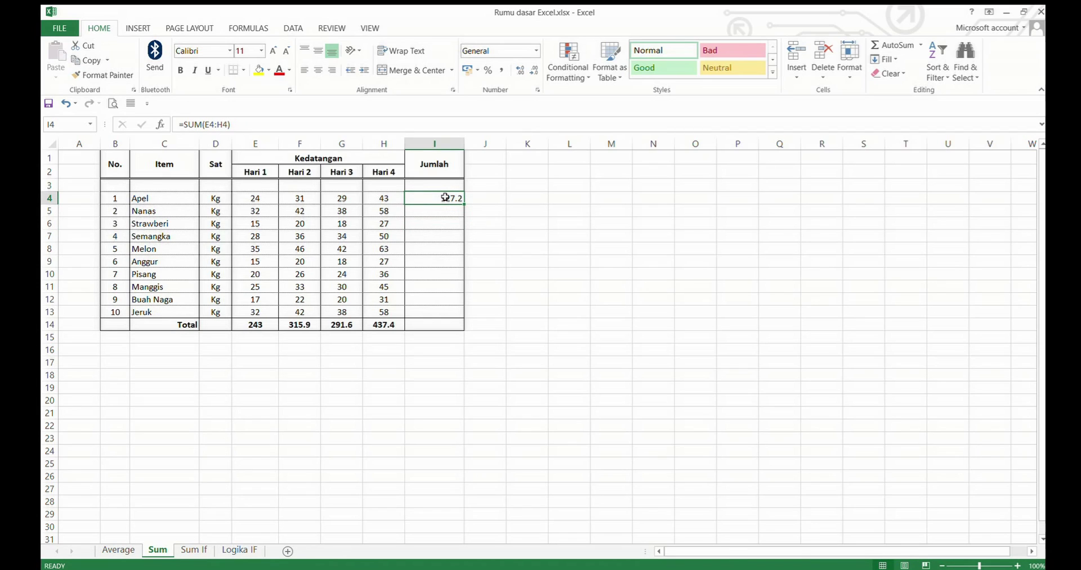
{"action": "key", "text": "ctrl+c"}
{"action": "left_click", "coordinate": [435, 215]}
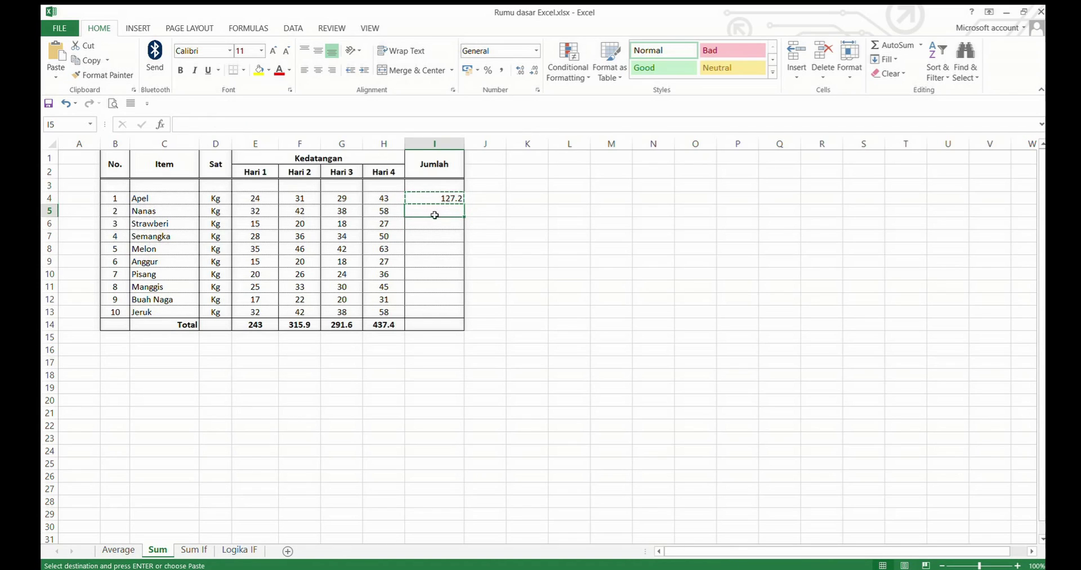
{"action": "left_click", "coordinate": [412, 312], "text": "shift"}
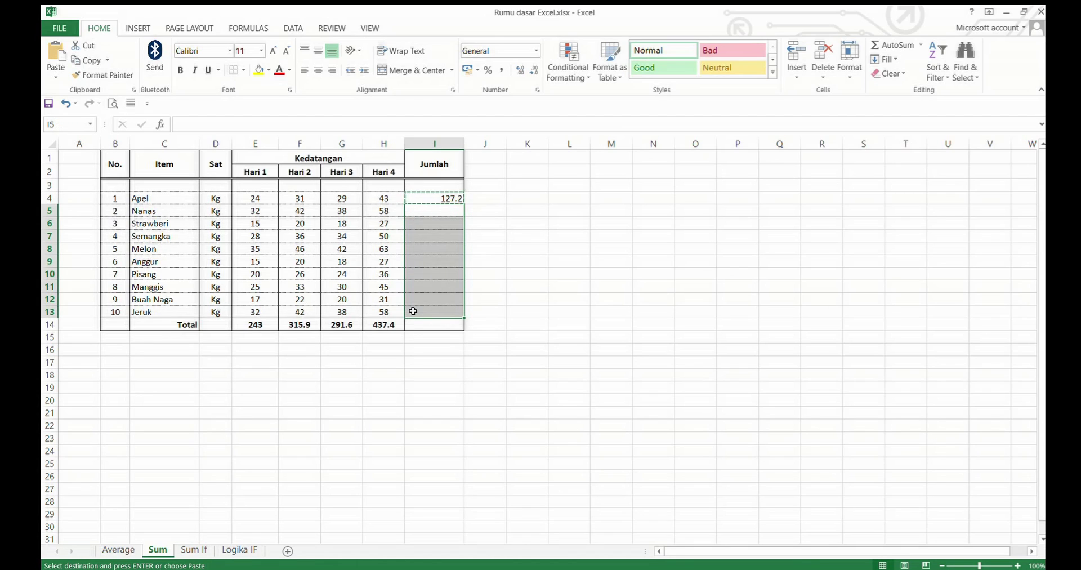
{"action": "key", "text": "ctrl+v"}
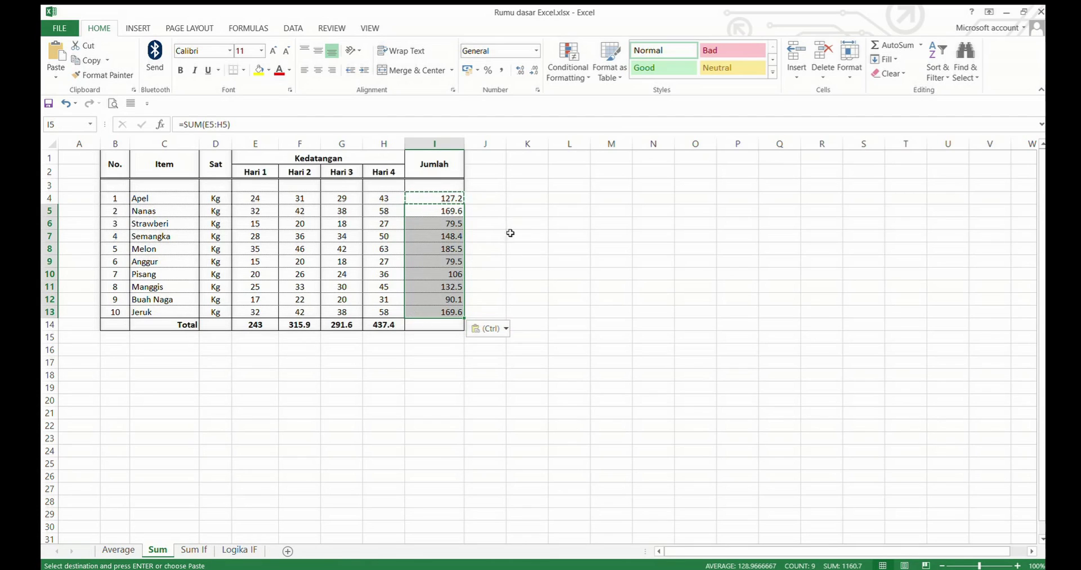
{"action": "left_click", "coordinate": [489, 277]}
{"action": "key", "text": "Escape"}
{"action": "left_click", "coordinate": [459, 250]}
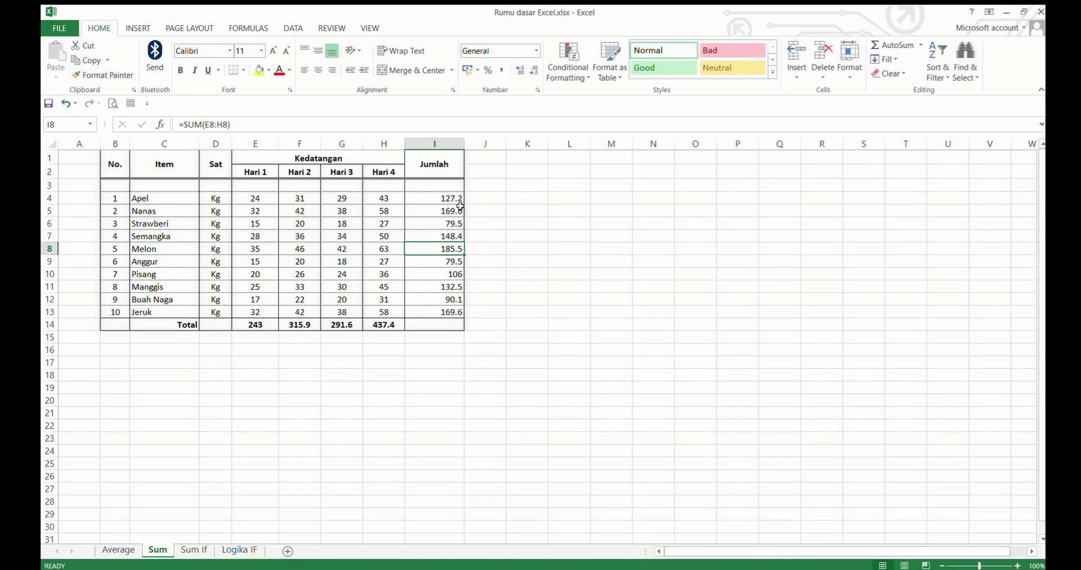
Make the item totals in the Jumlah column, I4:I13, bold
{"action": "left_click_drag", "start_coordinate": [459, 198], "coordinate": [433, 311]}
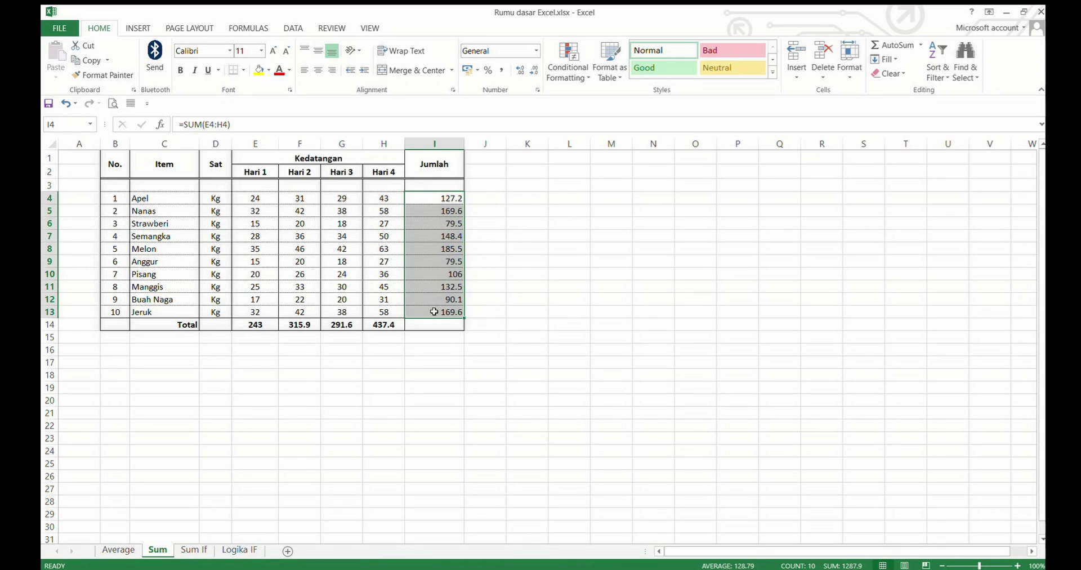
{"action": "key", "text": "ctrl+b"}
{"action": "left_click", "coordinate": [494, 239]}
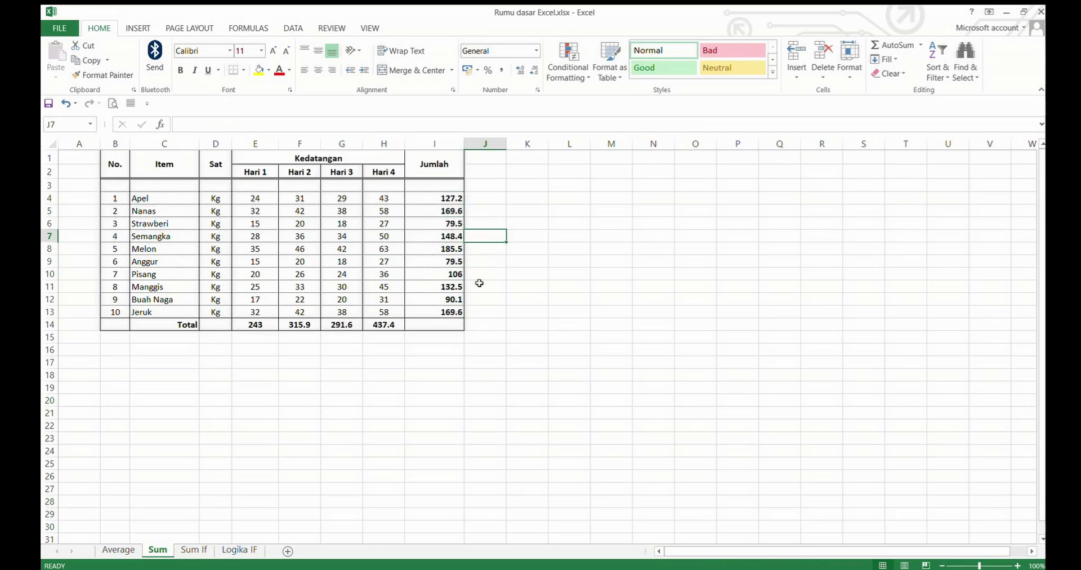
{"action": "left_click", "coordinate": [479, 287]}
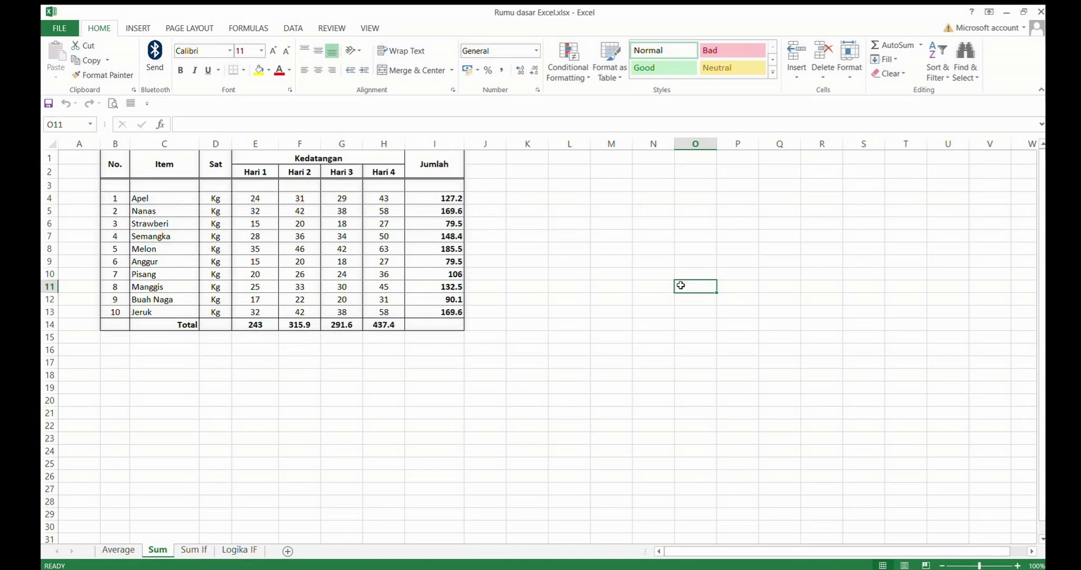
Open the Sum If sheet and examine the item names in C4:C12 and their Jumlah quantities in D4:D12
{"action": "left_click", "coordinate": [196, 550]}
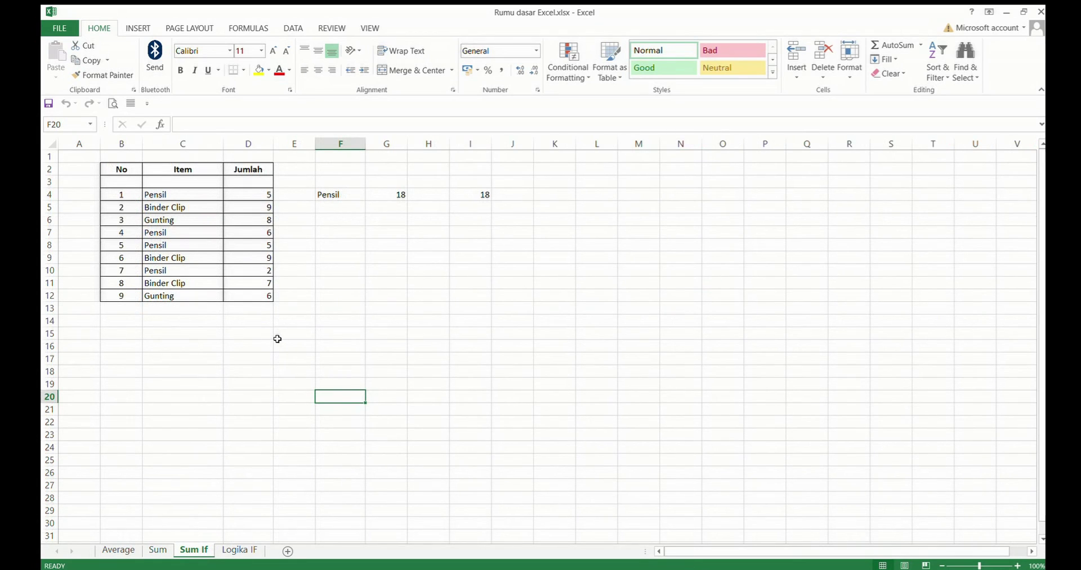
{"action": "left_click", "coordinate": [352, 279]}
{"action": "left_click", "coordinate": [420, 312]}
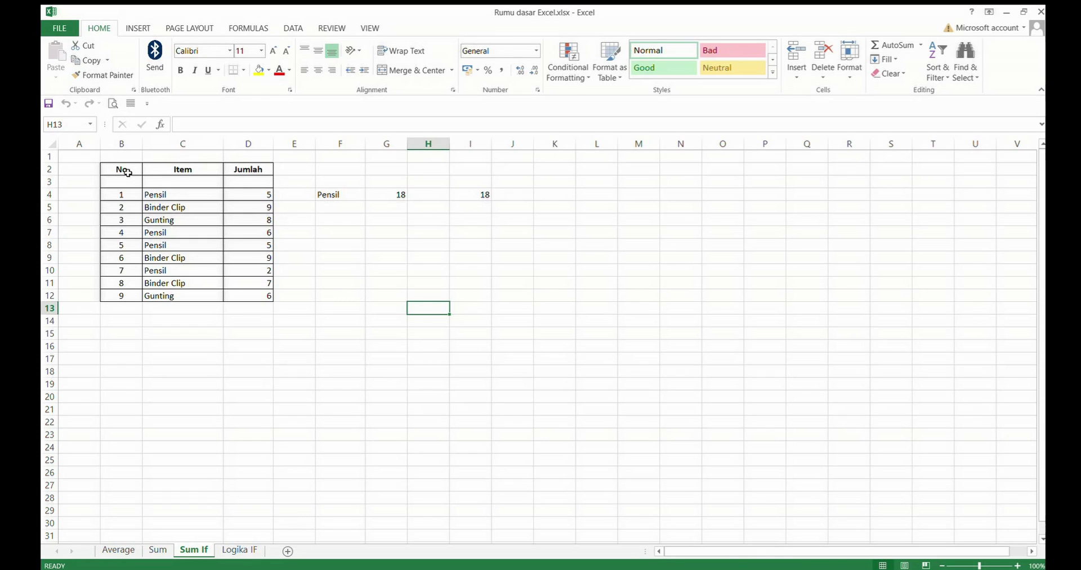
{"action": "left_click", "coordinate": [163, 196]}
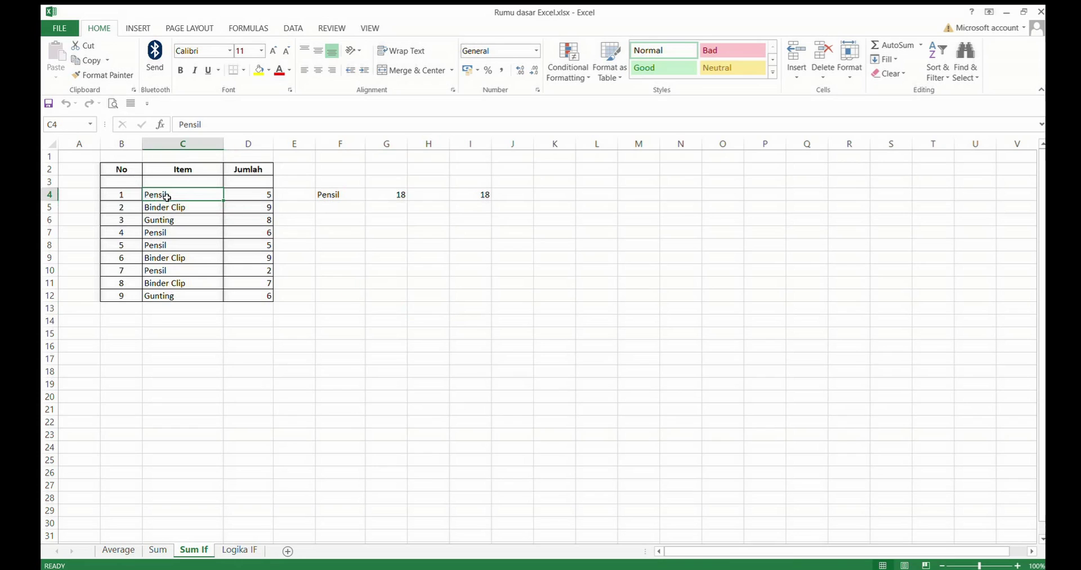
{"action": "left_click", "coordinate": [173, 206]}
{"action": "left_click", "coordinate": [176, 222]}
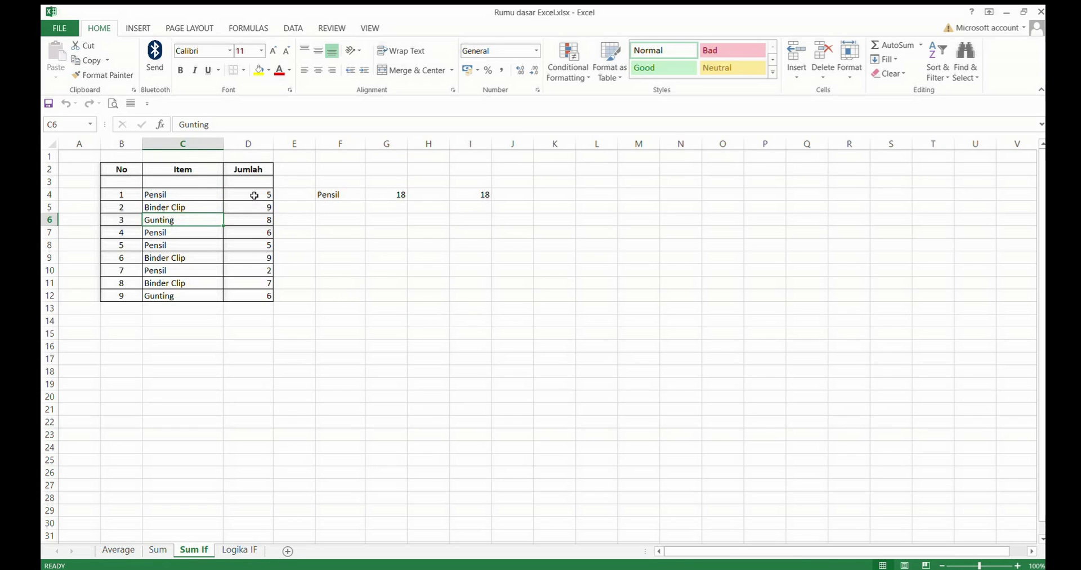
{"action": "left_click_drag", "start_coordinate": [255, 197], "coordinate": [255, 220]}
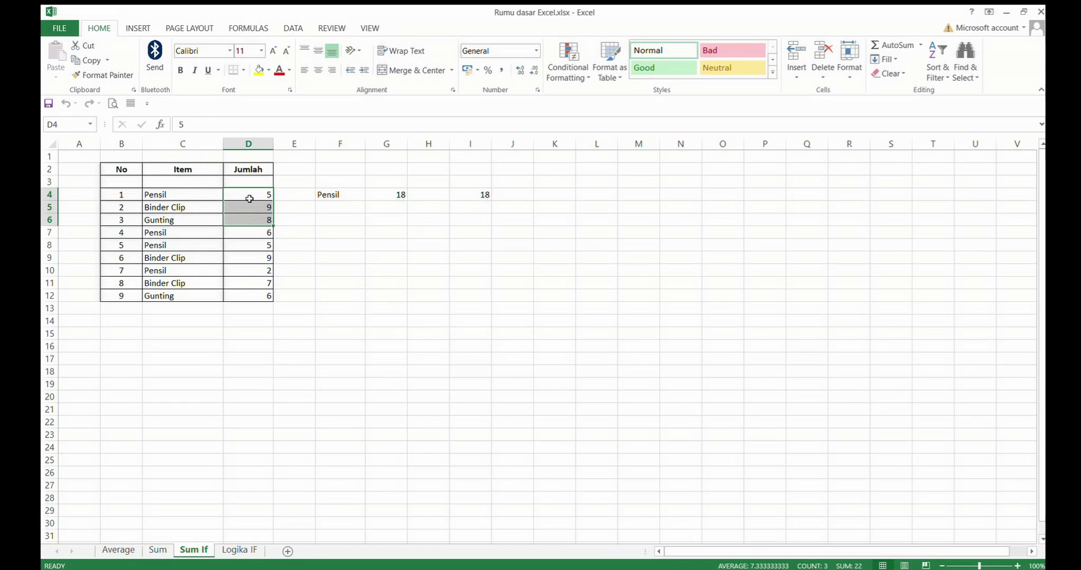
{"action": "left_click", "coordinate": [261, 210]}
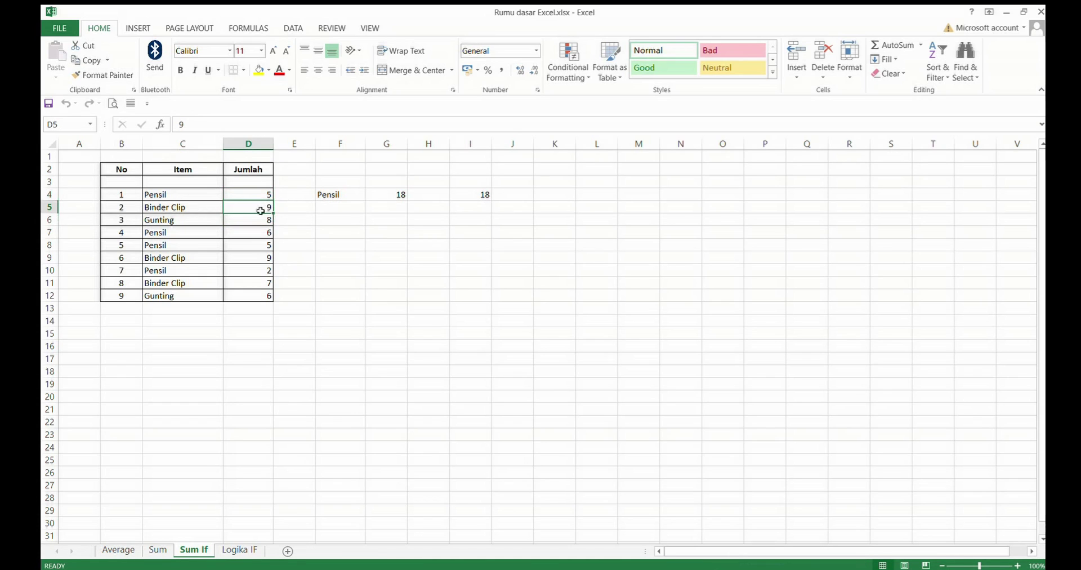
{"action": "left_click", "coordinate": [202, 223]}
{"action": "left_click", "coordinate": [257, 219]}
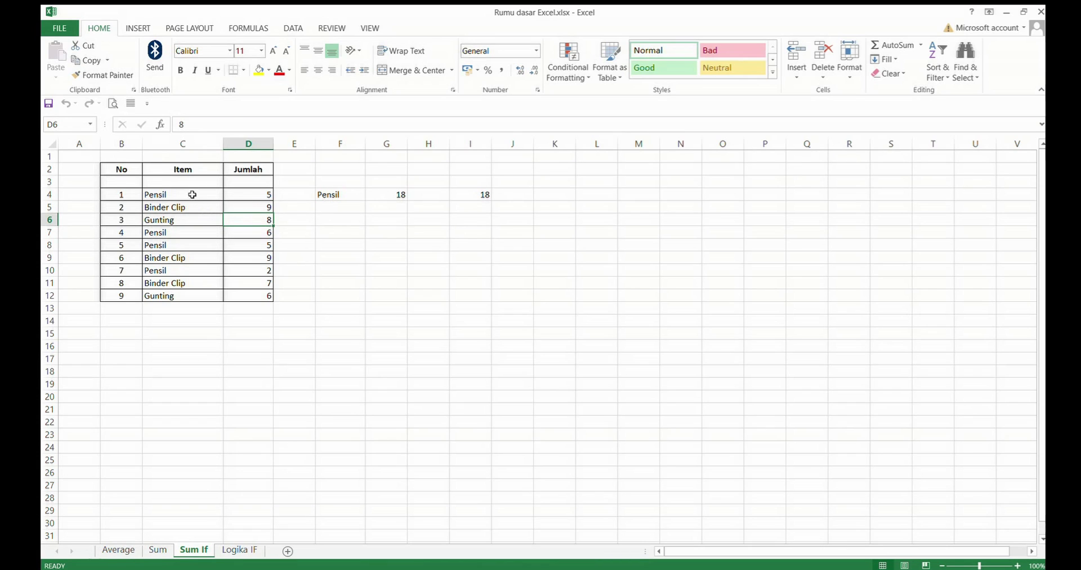
{"action": "left_click_drag", "start_coordinate": [193, 194], "coordinate": [200, 310]}
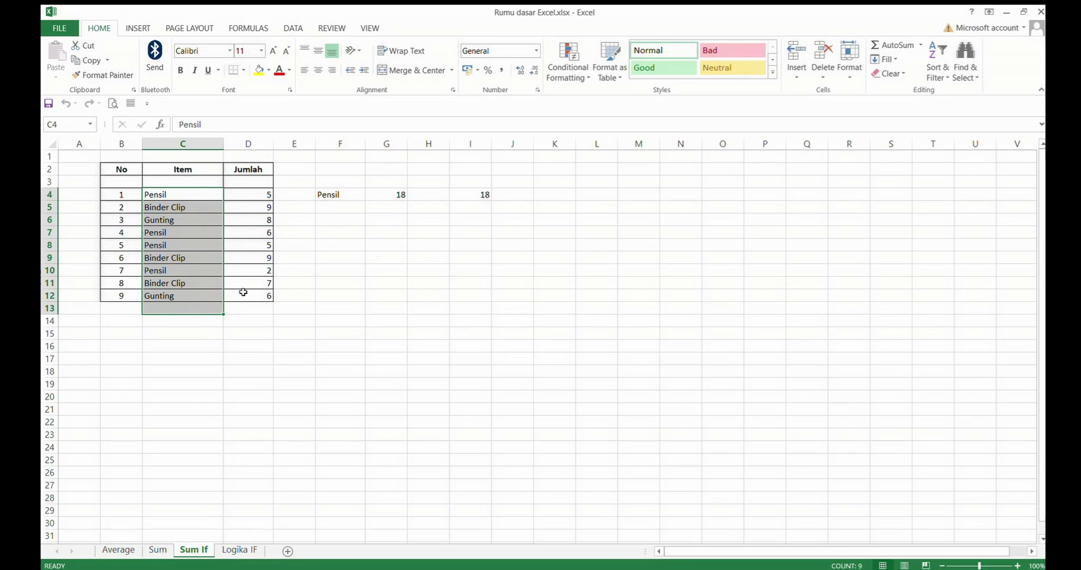
{"action": "left_click", "coordinate": [251, 196]}
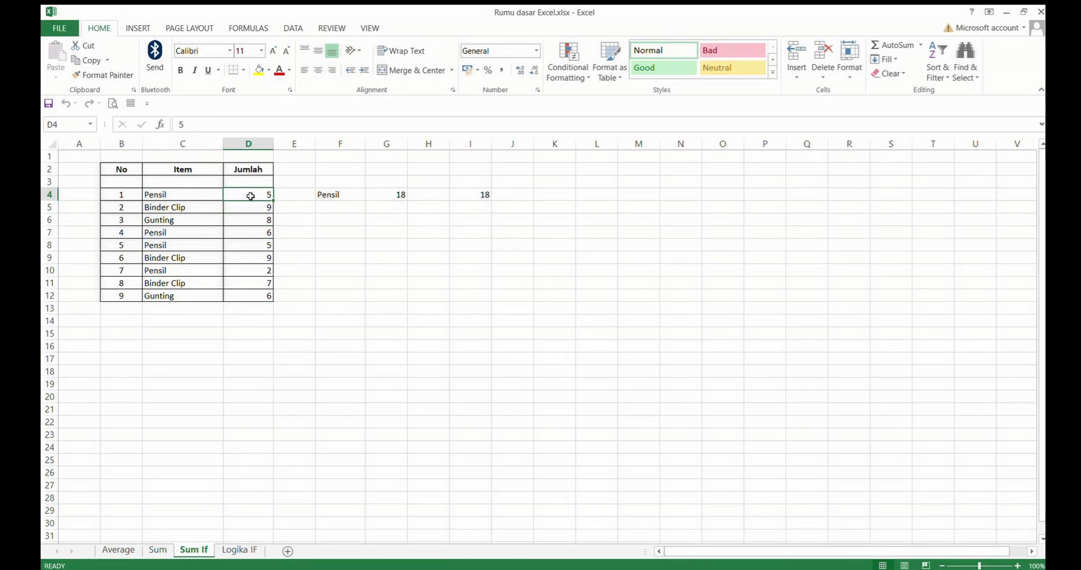
{"action": "left_click", "coordinate": [208, 195]}
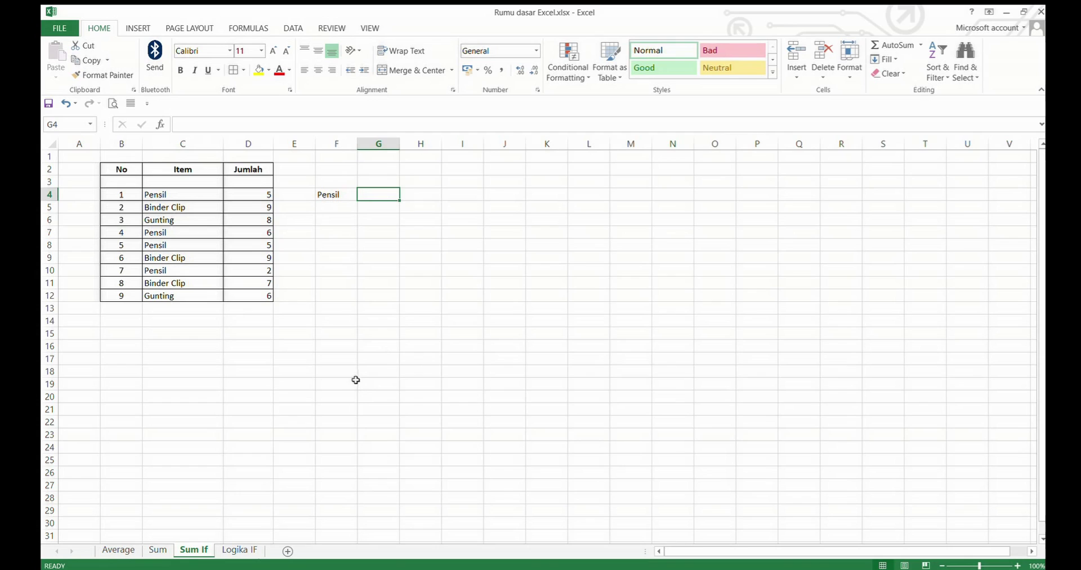
{"action": "left_click_drag", "start_coordinate": [250, 194], "coordinate": [236, 296]}
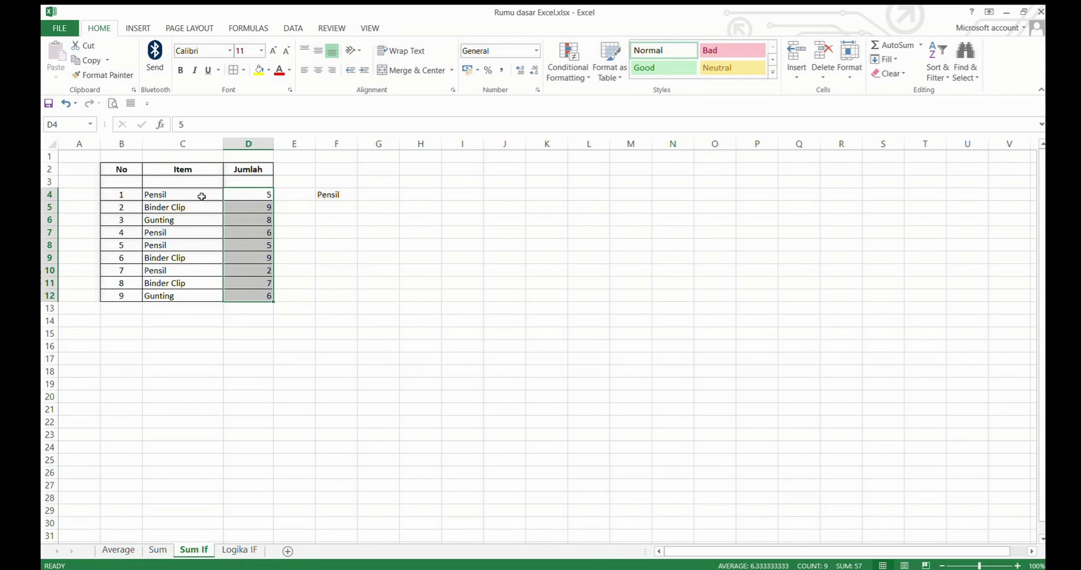
Total the Pensil quantities in cell G4 with the formula =SUMIF(C4:C12;C4;D4:D12)
{"action": "left_click", "coordinate": [367, 193]}
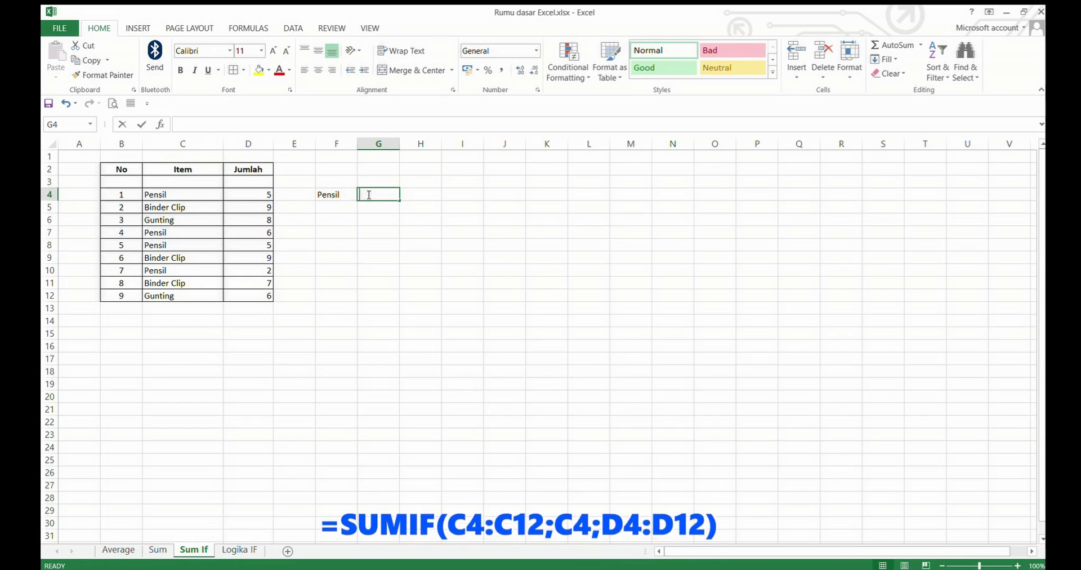
{"action": "type", "text": "="}
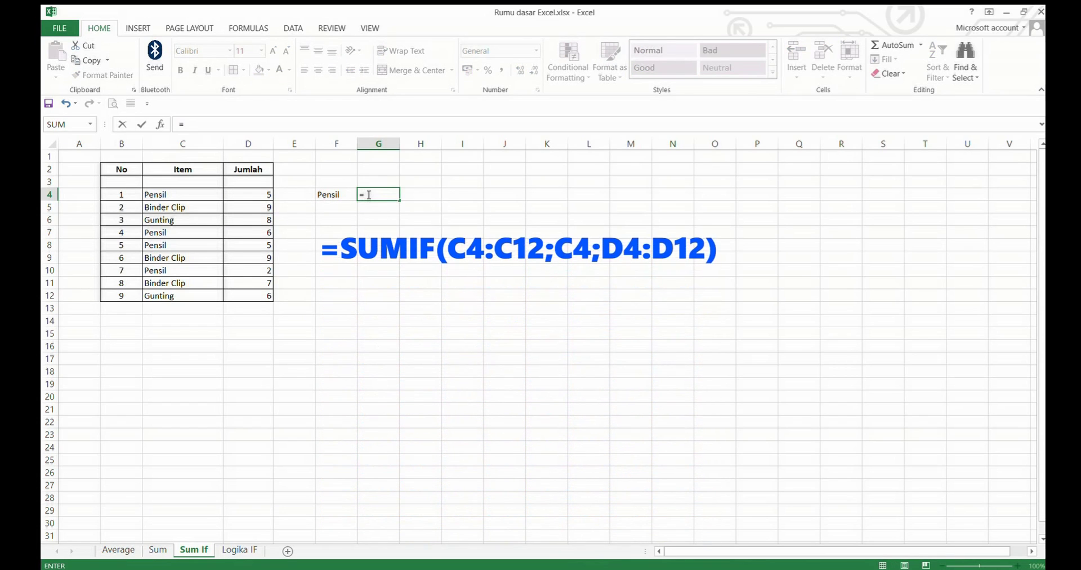
{"action": "type", "text": "sumif("}
{"action": "left_click_drag", "start_coordinate": [195, 196], "coordinate": [180, 294]}
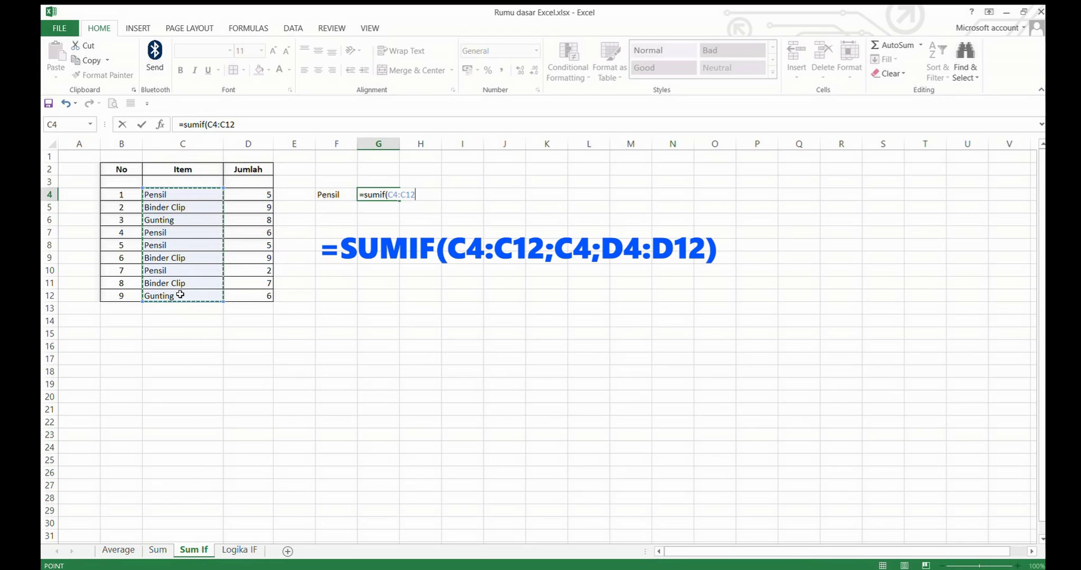
{"action": "type", "text": ";"}
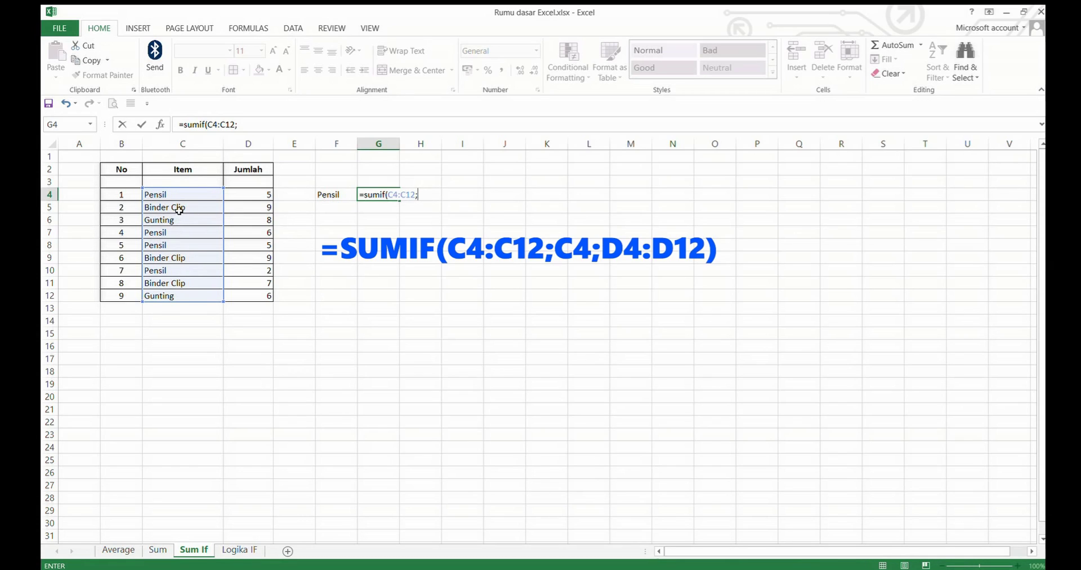
{"action": "left_click", "coordinate": [163, 195]}
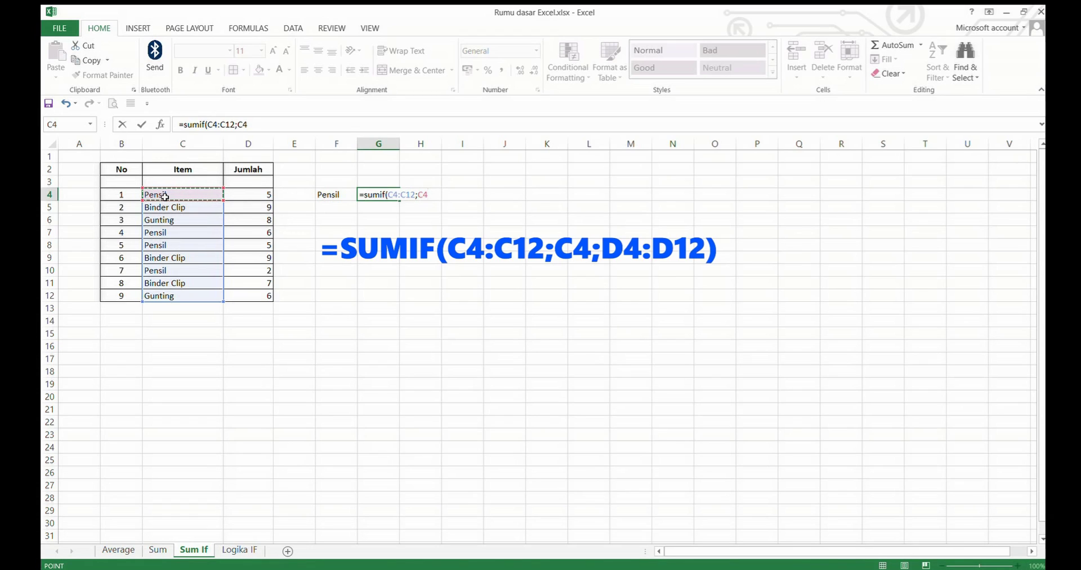
{"action": "type", "text": ";"}
{"action": "left_click", "coordinate": [248, 196]}
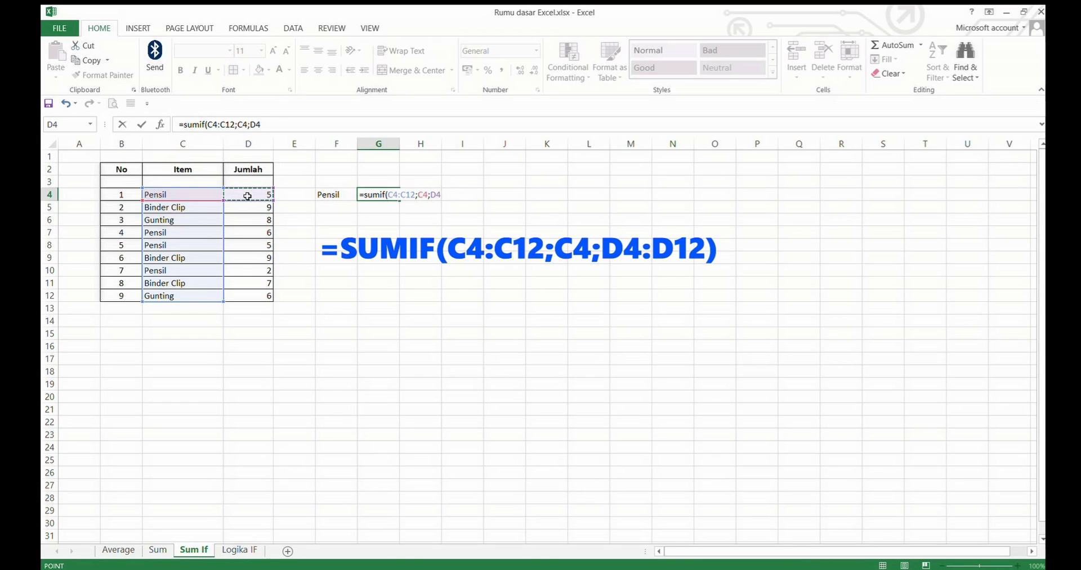
{"action": "left_click_drag", "start_coordinate": [248, 196], "coordinate": [249, 285]}
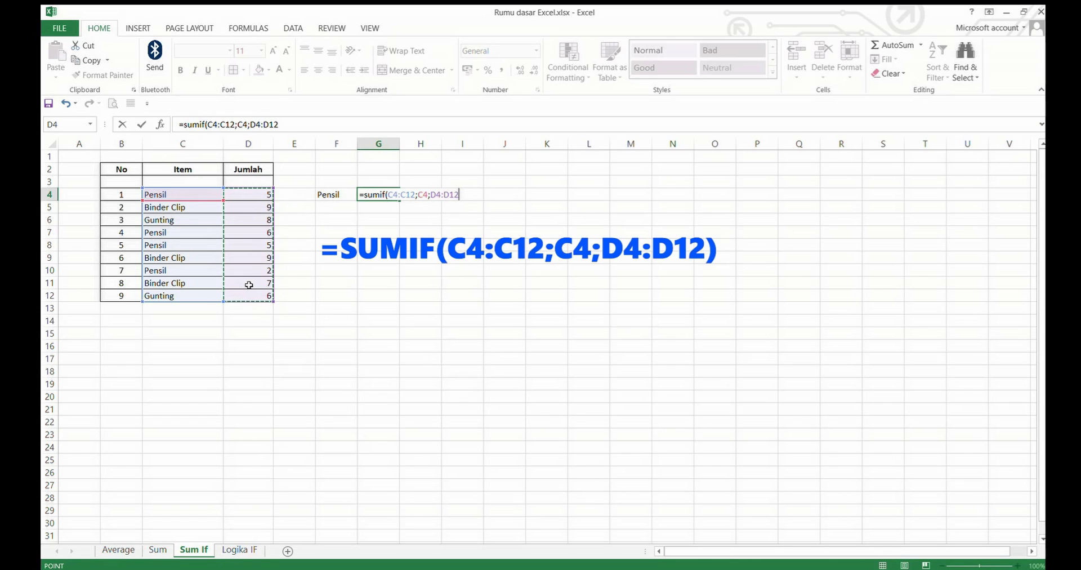
{"action": "type", "text": ")"}
{"action": "key", "text": "Return"}
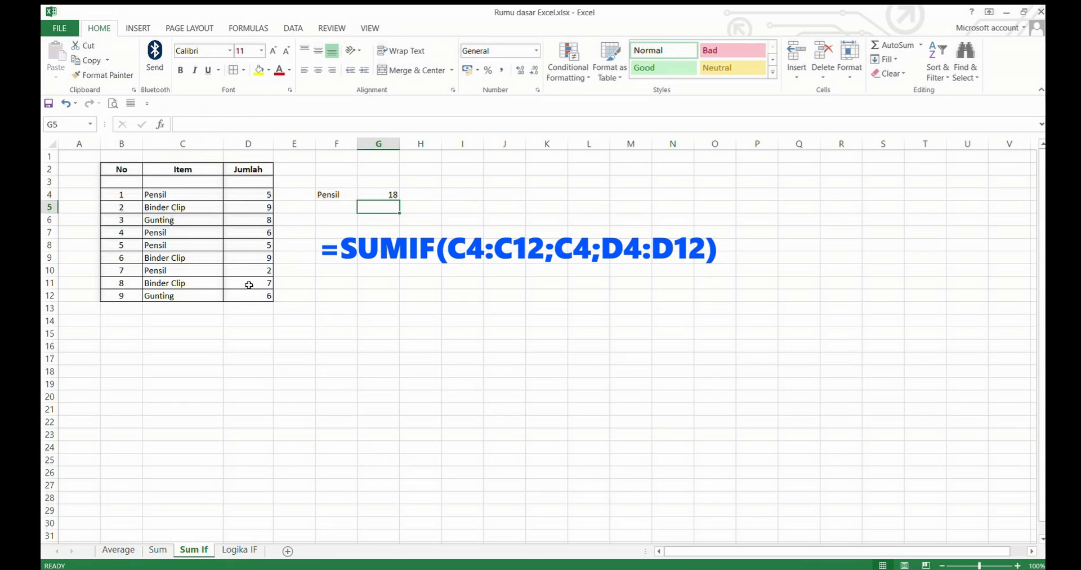
{"action": "left_click", "coordinate": [378, 236]}
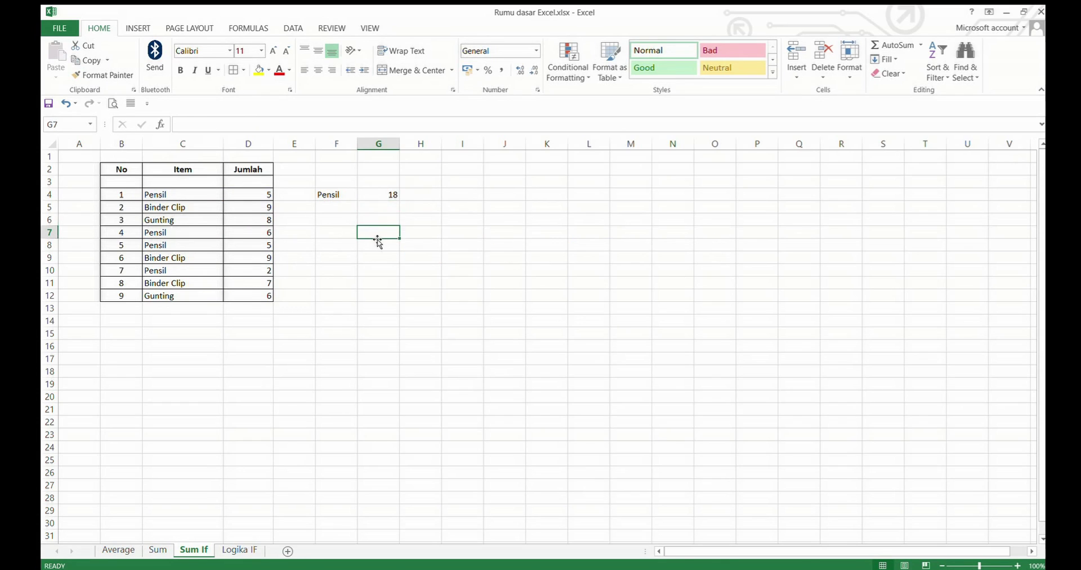
{"action": "left_click", "coordinate": [393, 195]}
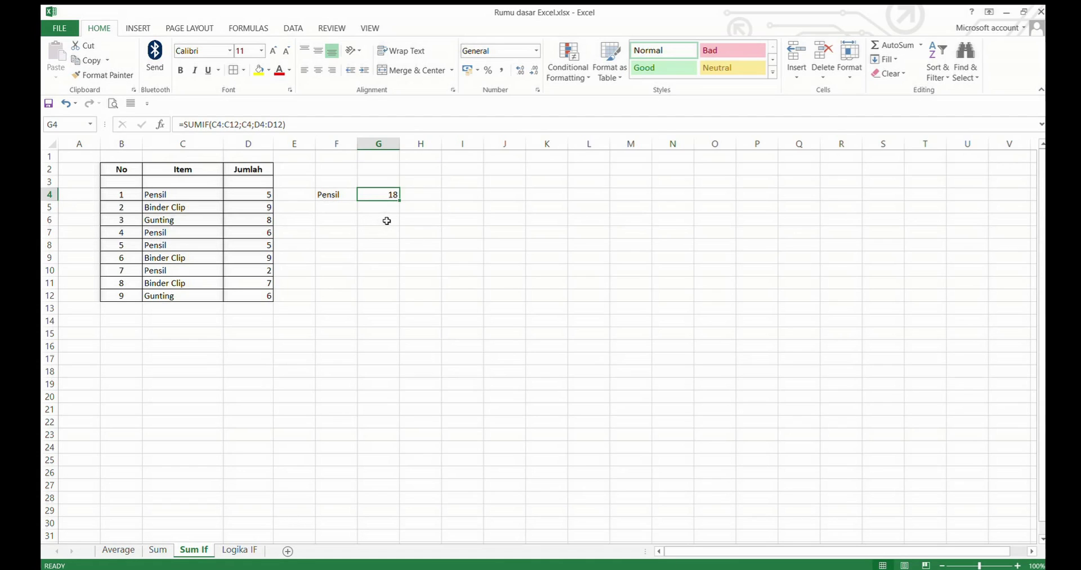
Add the individual Pensil quantities in cell I4 with the formula =D4+D7+D8+D10 as a manual check
{"action": "left_click", "coordinate": [457, 196]}
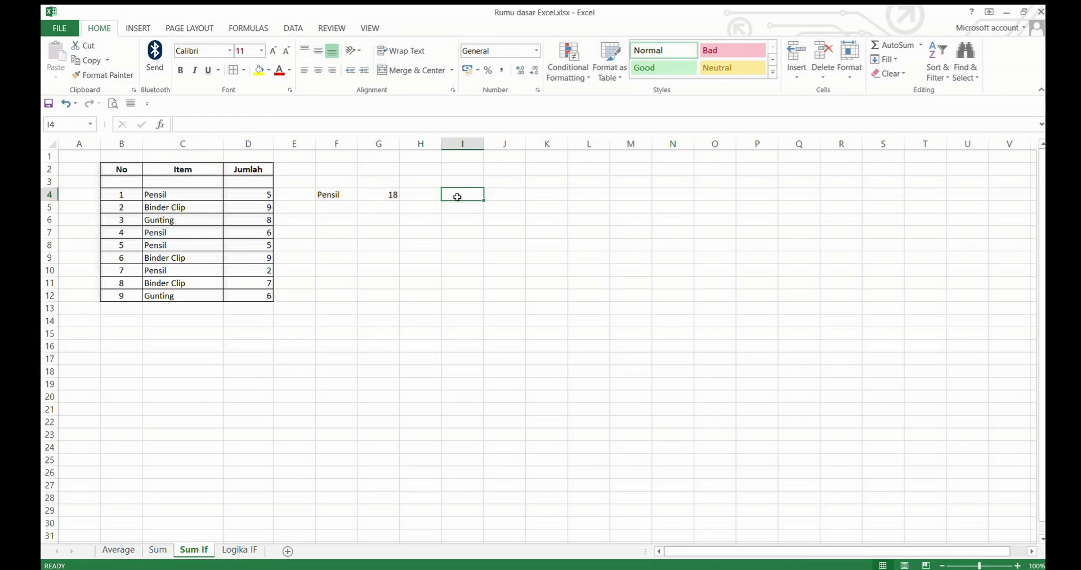
{"action": "type", "text": "="}
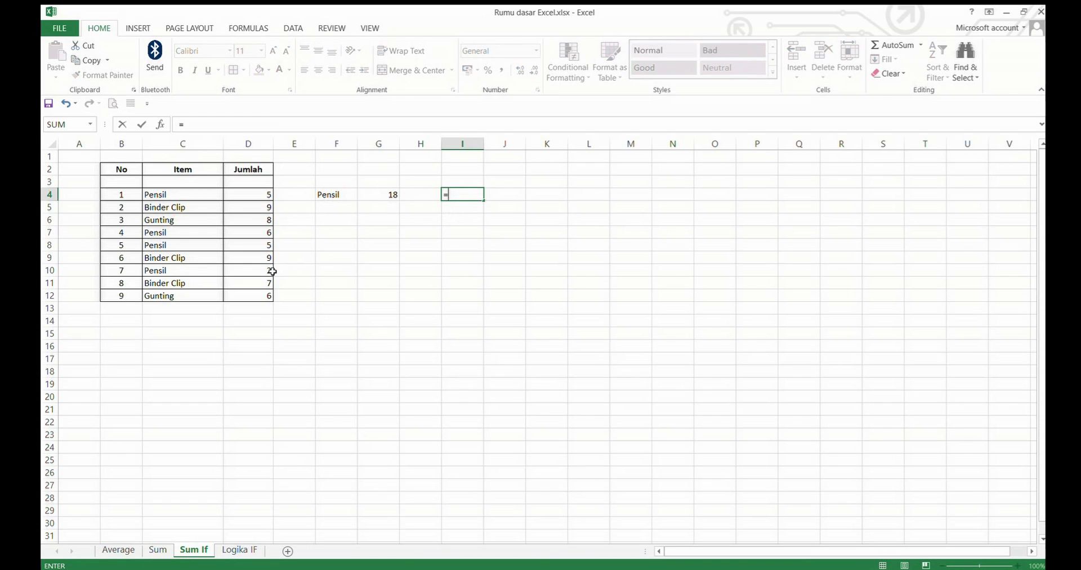
{"action": "left_click", "coordinate": [267, 196]}
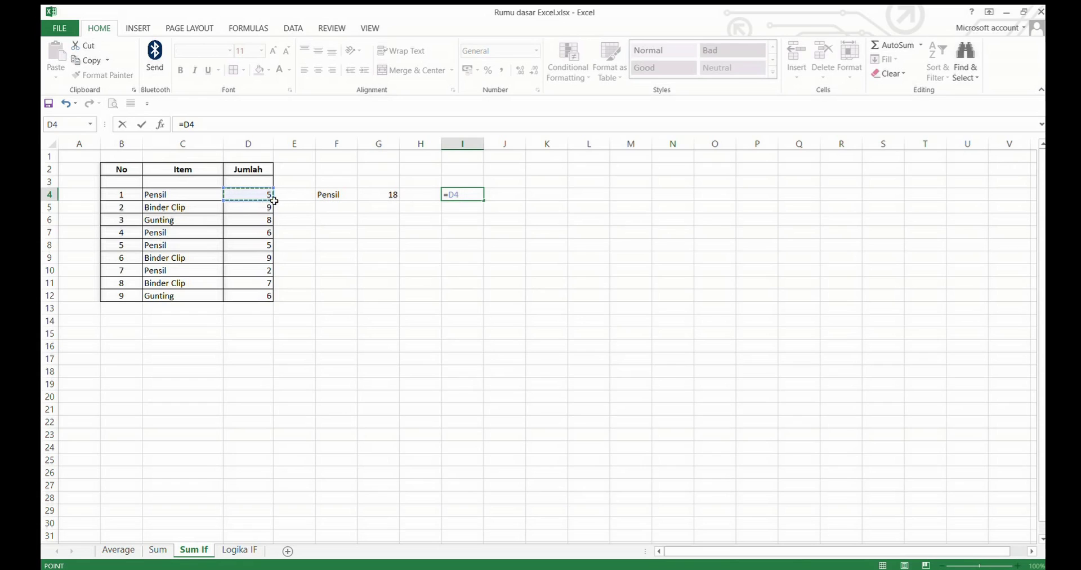
{"action": "type", "text": "+"}
{"action": "left_click", "coordinate": [258, 232]}
{"action": "type", "text": "+"}
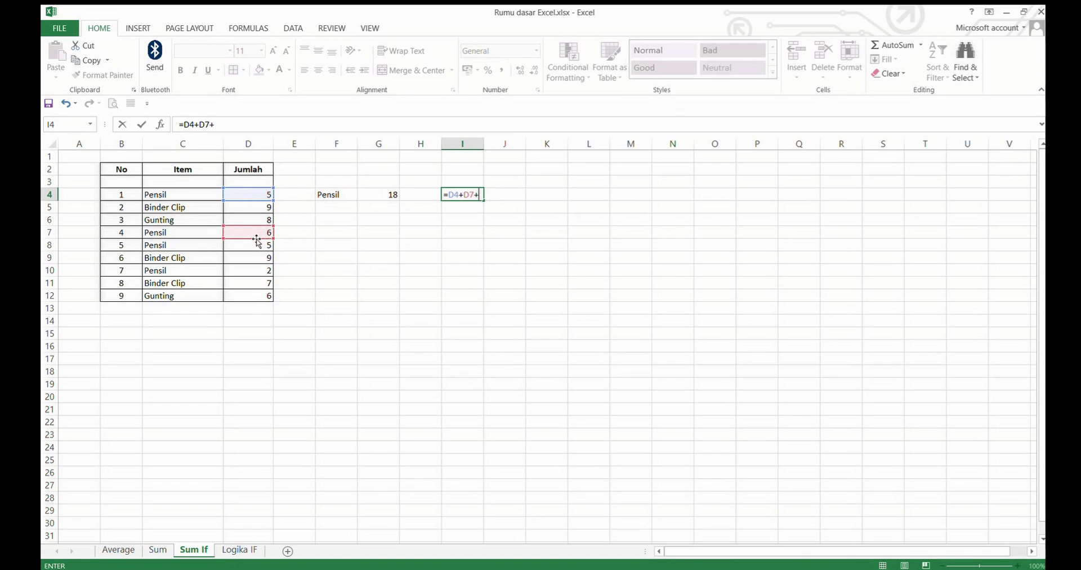
{"action": "left_click", "coordinate": [248, 246]}
{"action": "type", "text": "+"}
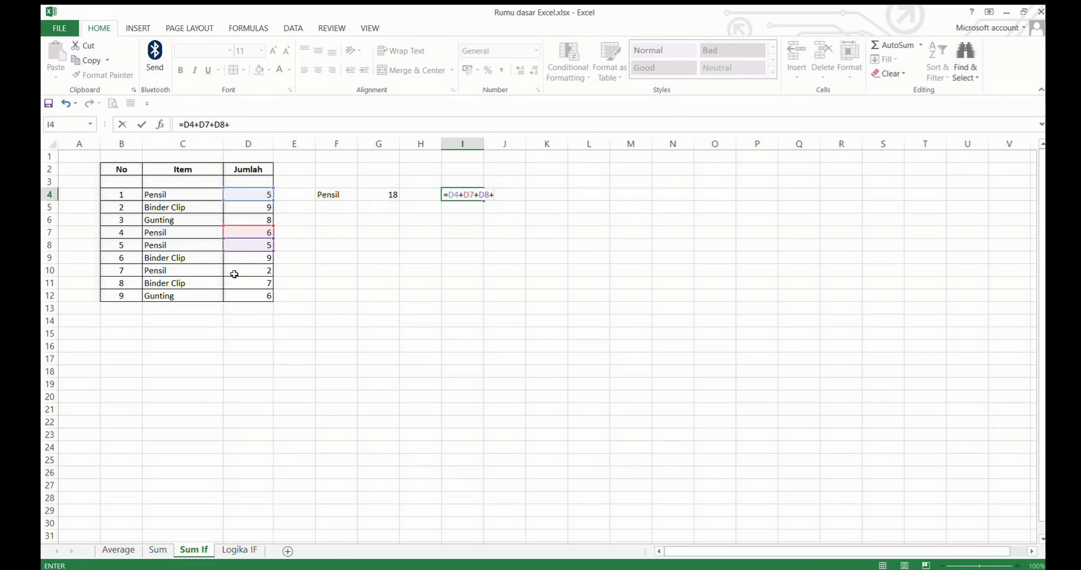
{"action": "left_click", "coordinate": [234, 273]}
{"action": "key", "text": "Return"}
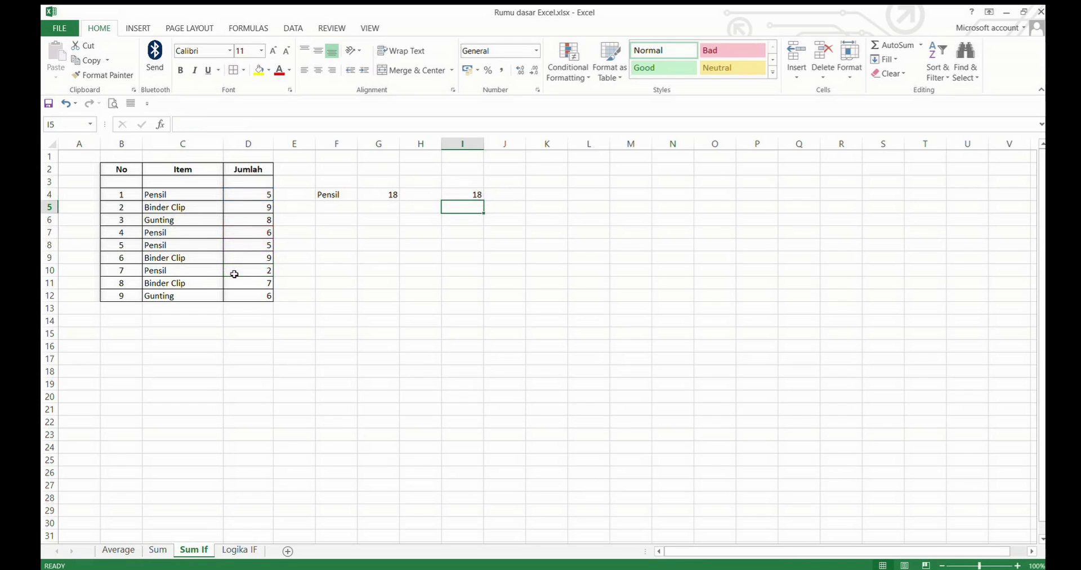
Compare the SUMIF formula in G4 with the manual addition in I4 and inspect the ranges the SUMIF formula references
{"action": "left_click", "coordinate": [460, 192]}
{"action": "left_click", "coordinate": [377, 198]}
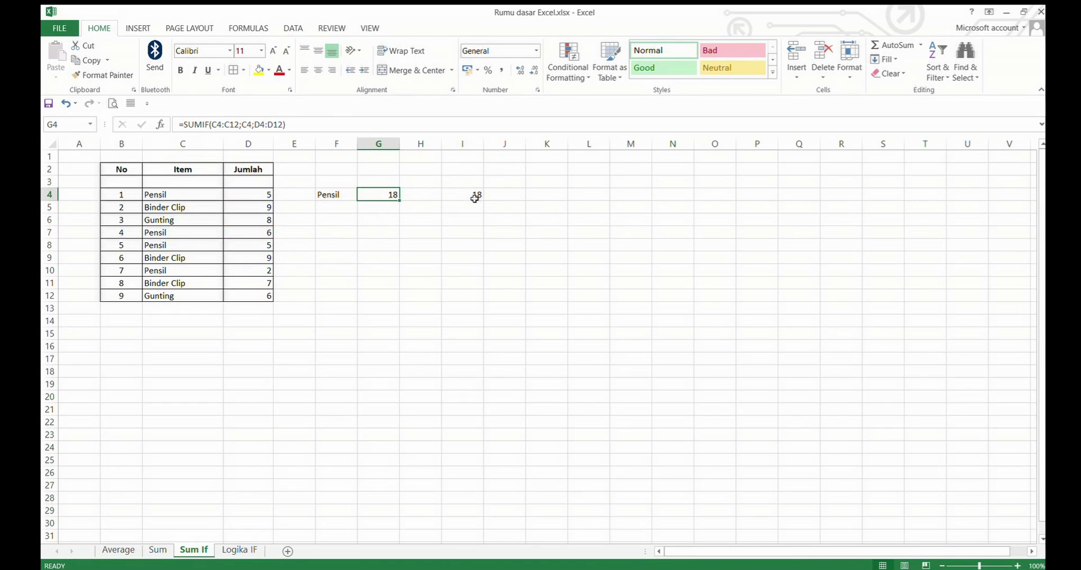
{"action": "left_click", "coordinate": [475, 197]}
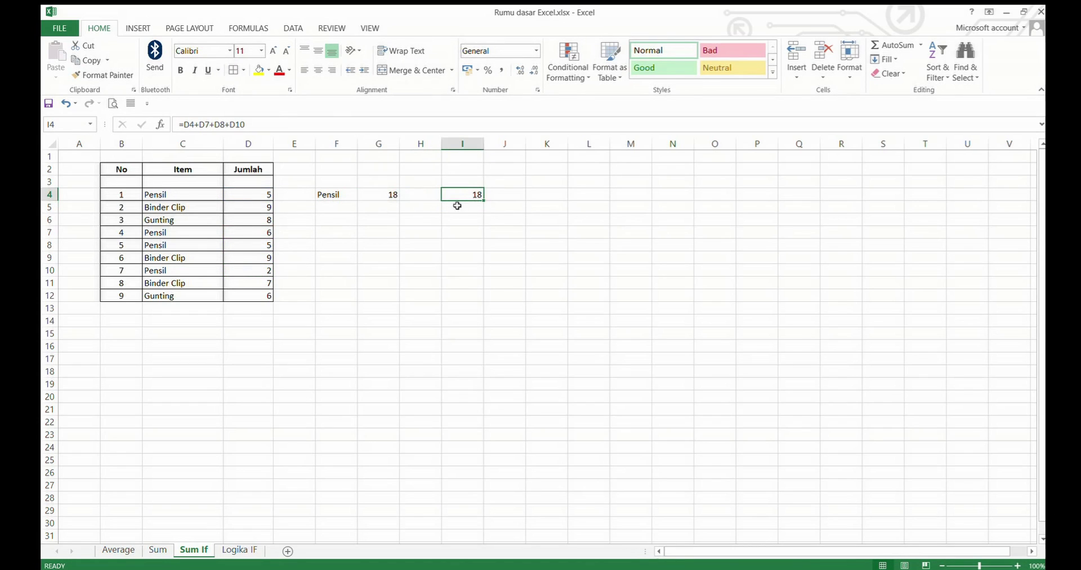
{"action": "left_click", "coordinate": [375, 198]}
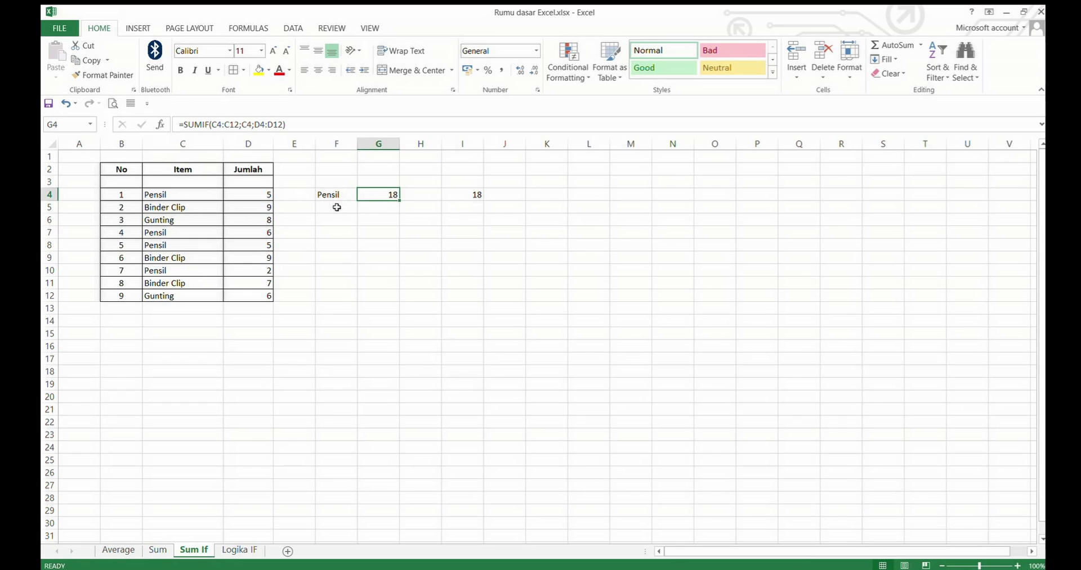
{"action": "double_click", "coordinate": [390, 195]}
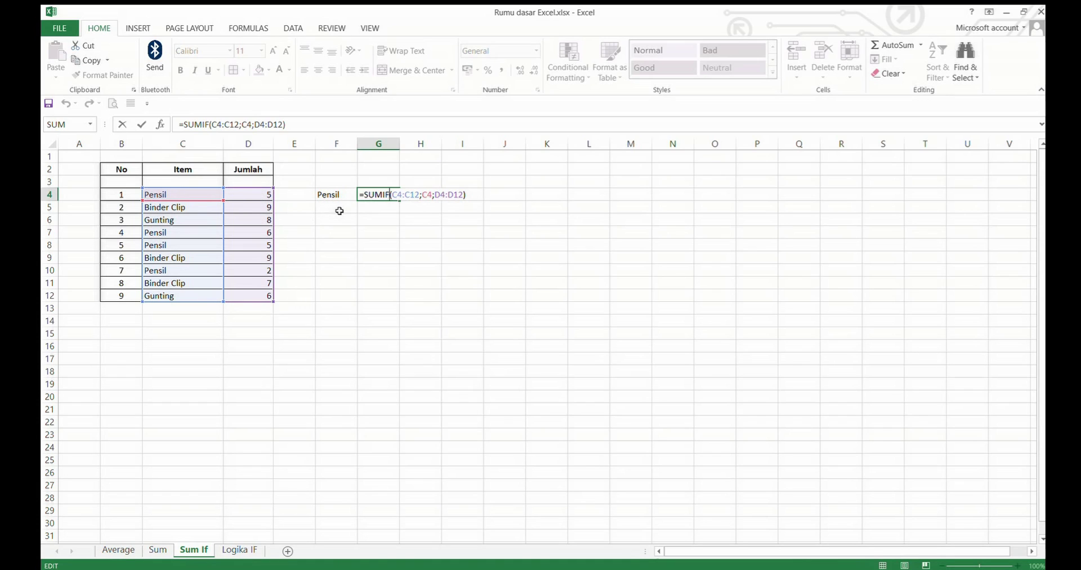
{"action": "key", "text": "Return"}
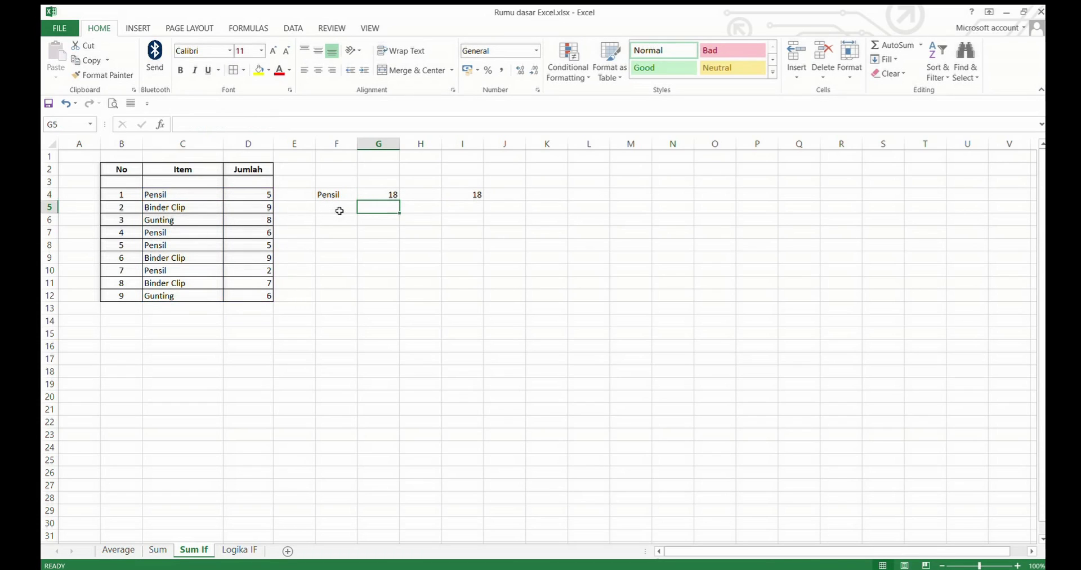
Enter the label Binder Clip in cell F5 and widen column F to fit it
{"action": "left_click", "coordinate": [387, 198]}
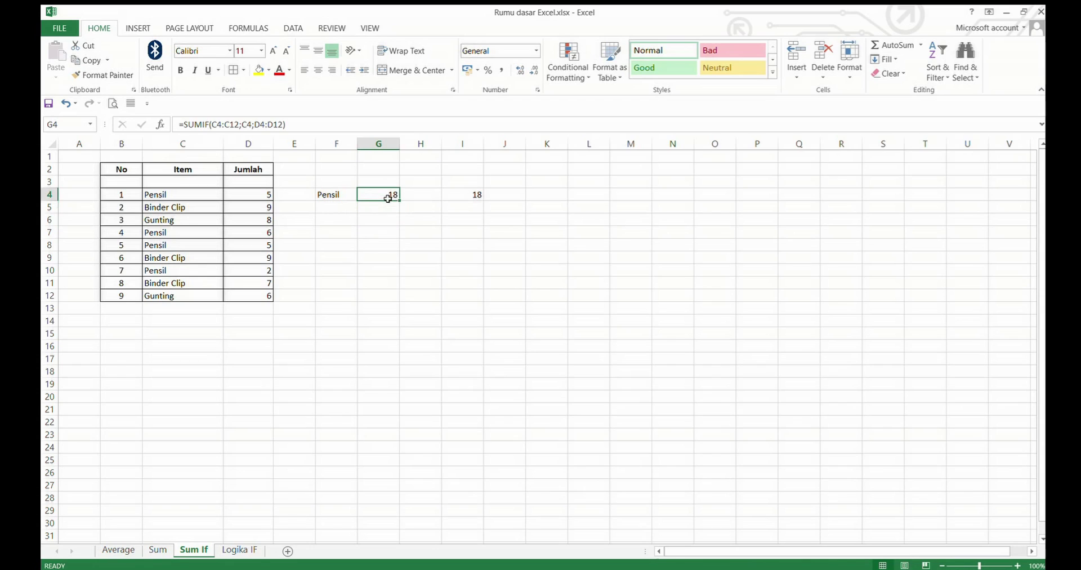
{"action": "left_click", "coordinate": [341, 211]}
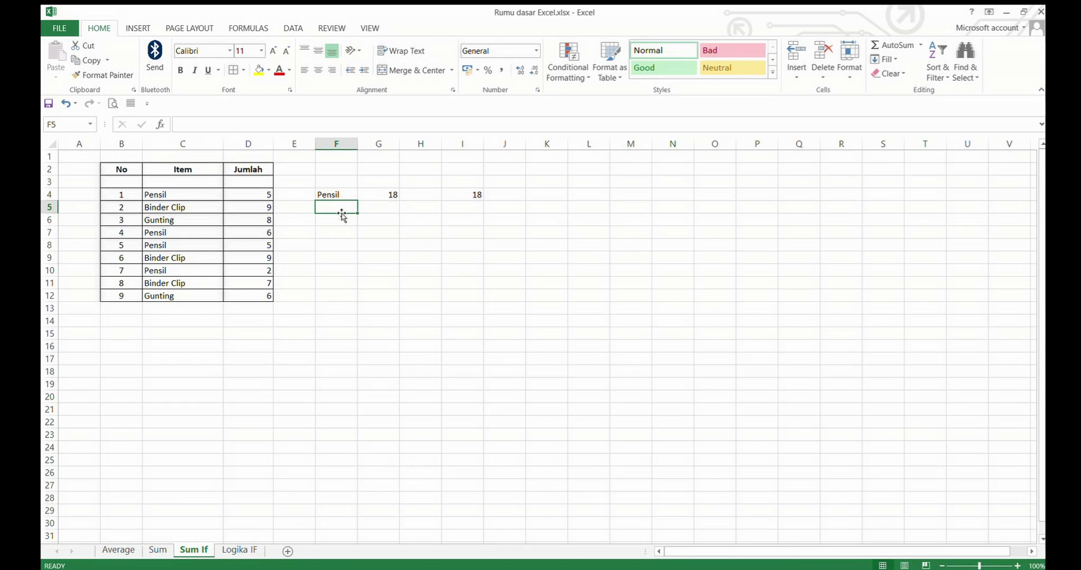
{"action": "type", "text": "Binder"}
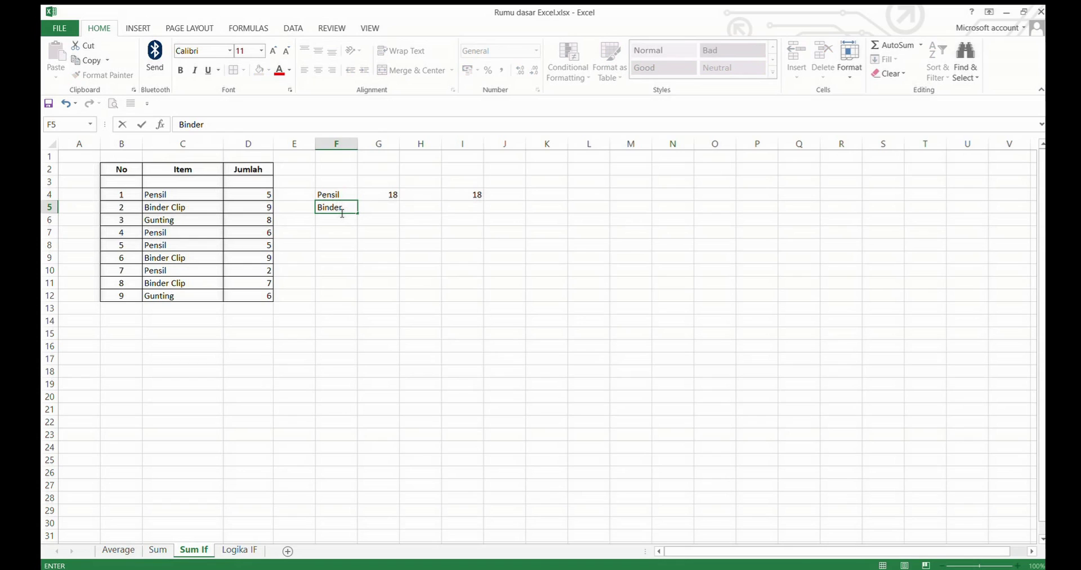
{"action": "type", "text": " Clip"}
{"action": "key", "text": "Return"}
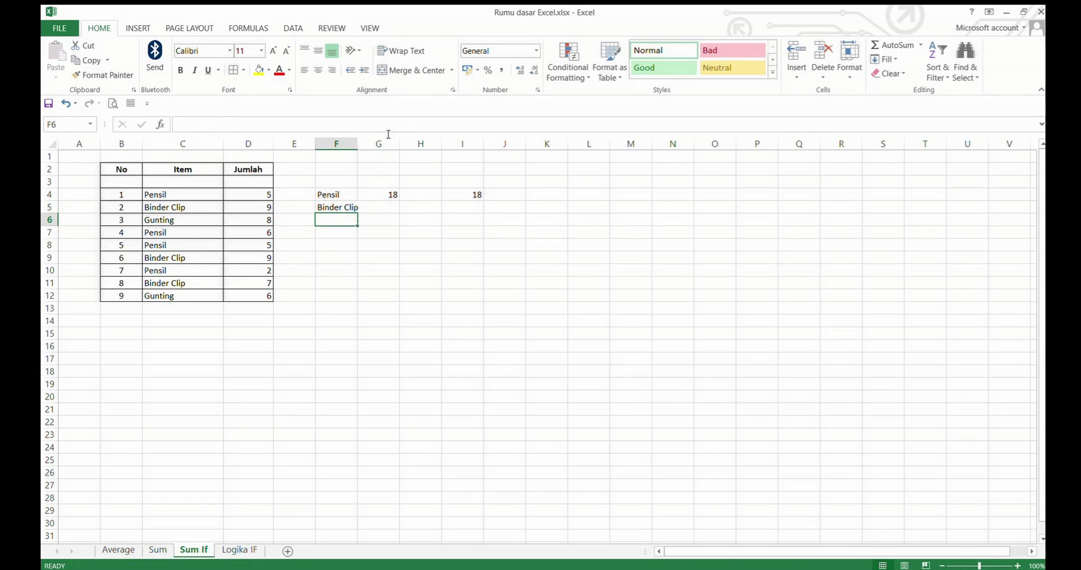
{"action": "left_click_drag", "start_coordinate": [358, 145], "coordinate": [366, 145]}
Total the Binder Clip quantities in cell G5 with the formula =SUMIF(C4:C12;C5;D4:D12)
{"action": "left_click", "coordinate": [388, 206]}
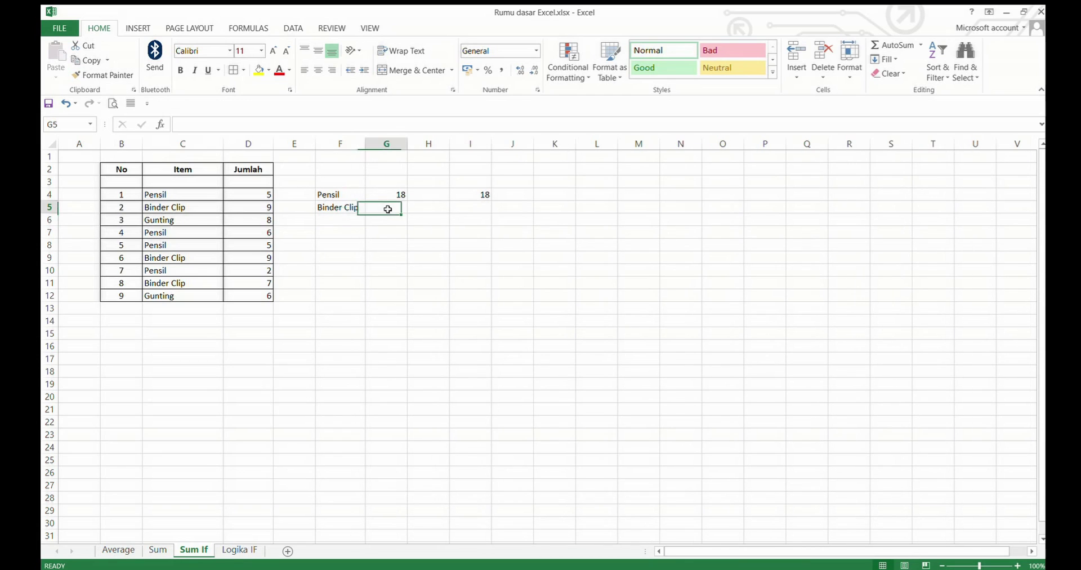
{"action": "type", "text": "=sumif("}
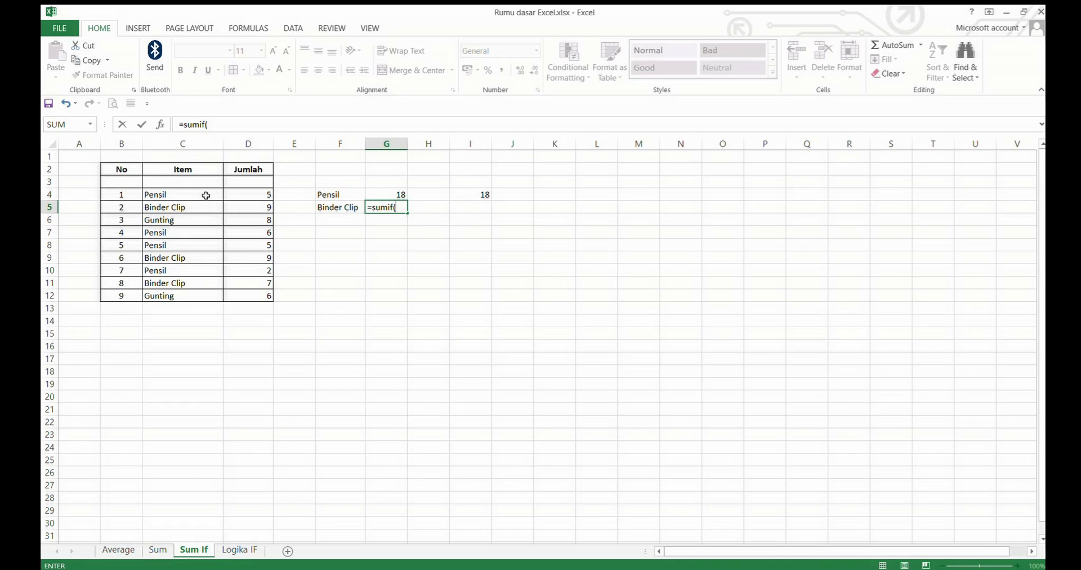
{"action": "left_click_drag", "start_coordinate": [206, 195], "coordinate": [167, 295]}
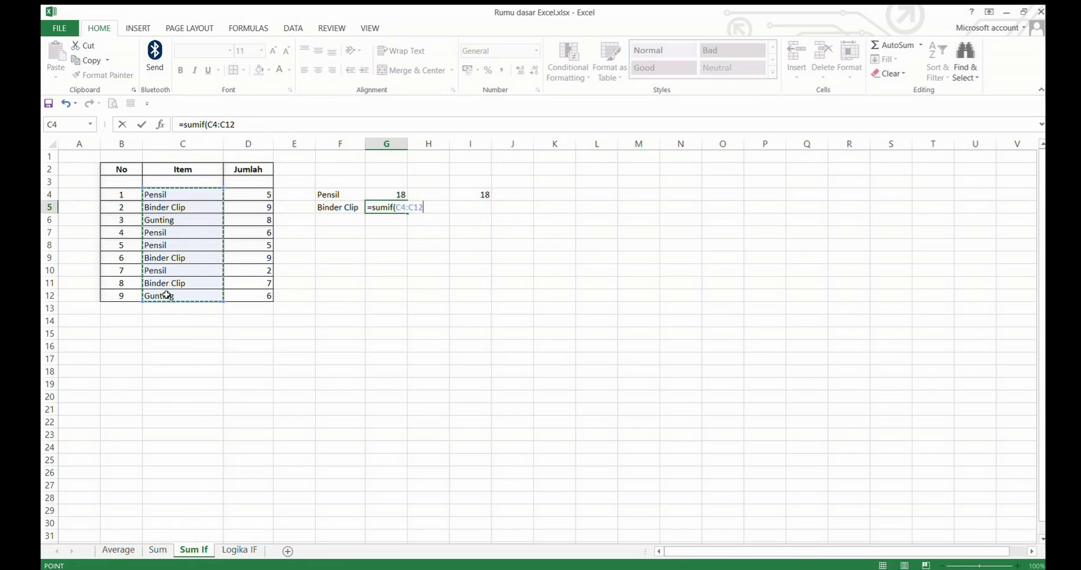
{"action": "type", "text": ";"}
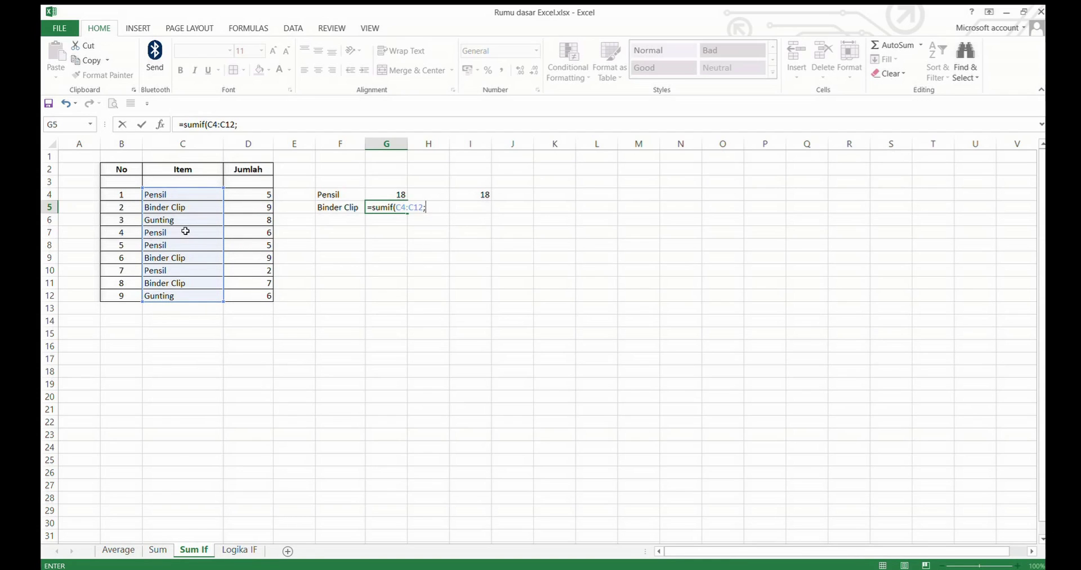
{"action": "left_click", "coordinate": [188, 208]}
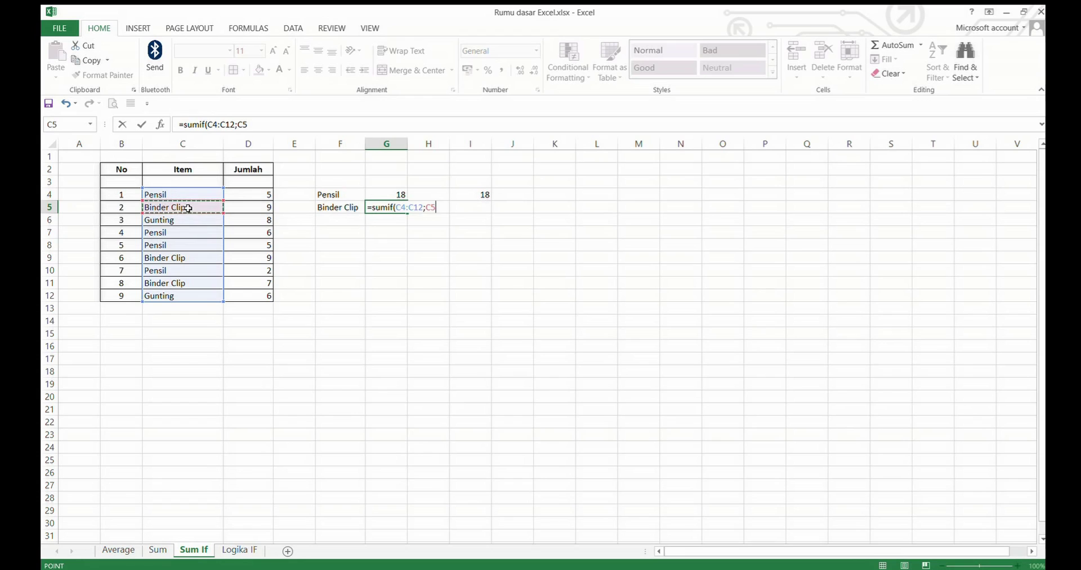
{"action": "type", "text": ";"}
{"action": "left_click_drag", "start_coordinate": [241, 196], "coordinate": [232, 294]}
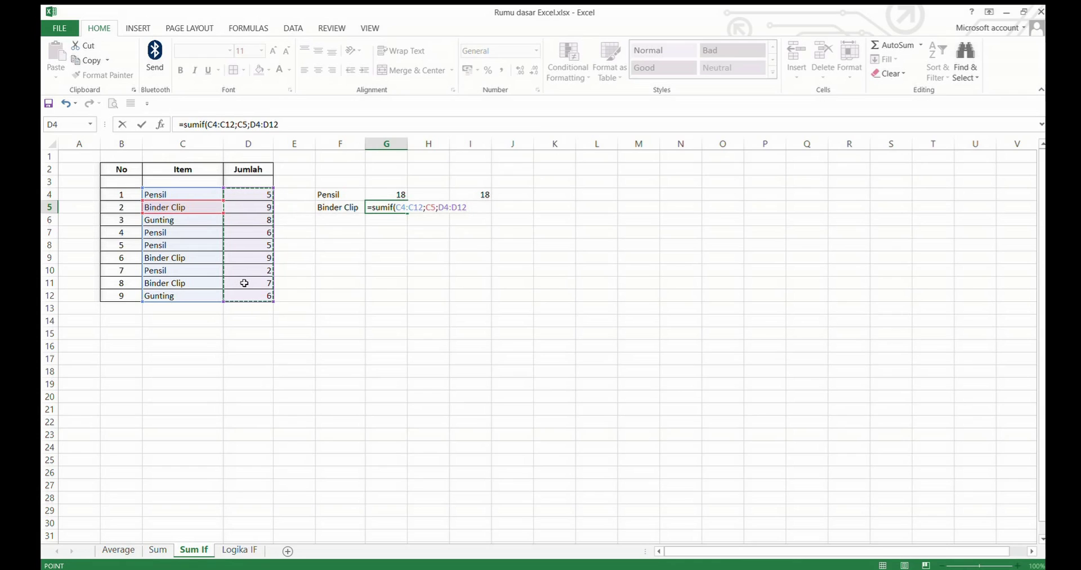
{"action": "type", "text": ")"}
{"action": "key", "text": "Return"}
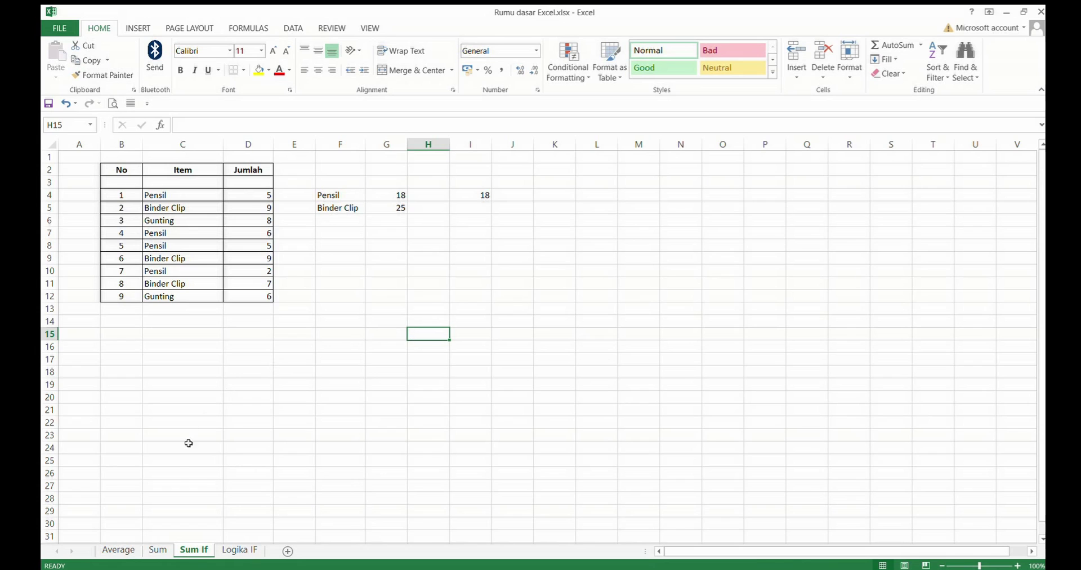
Open the Average sheet and examine the names in C4:C13 and their Nilai scores in D4:D13
{"action": "left_click", "coordinate": [118, 550]}
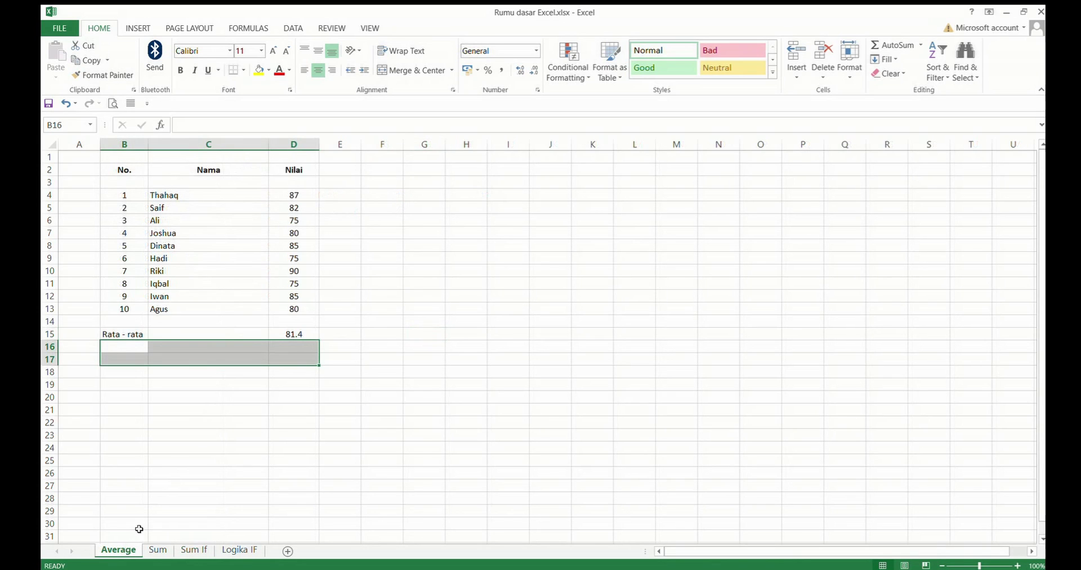
{"action": "left_click", "coordinate": [347, 313]}
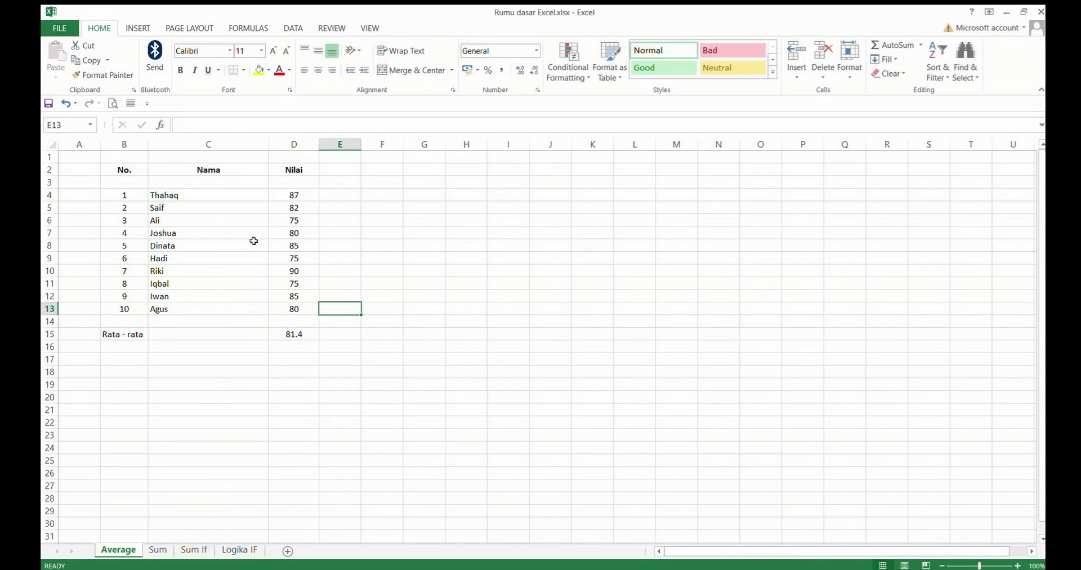
{"action": "left_click_drag", "start_coordinate": [207, 194], "coordinate": [211, 306]}
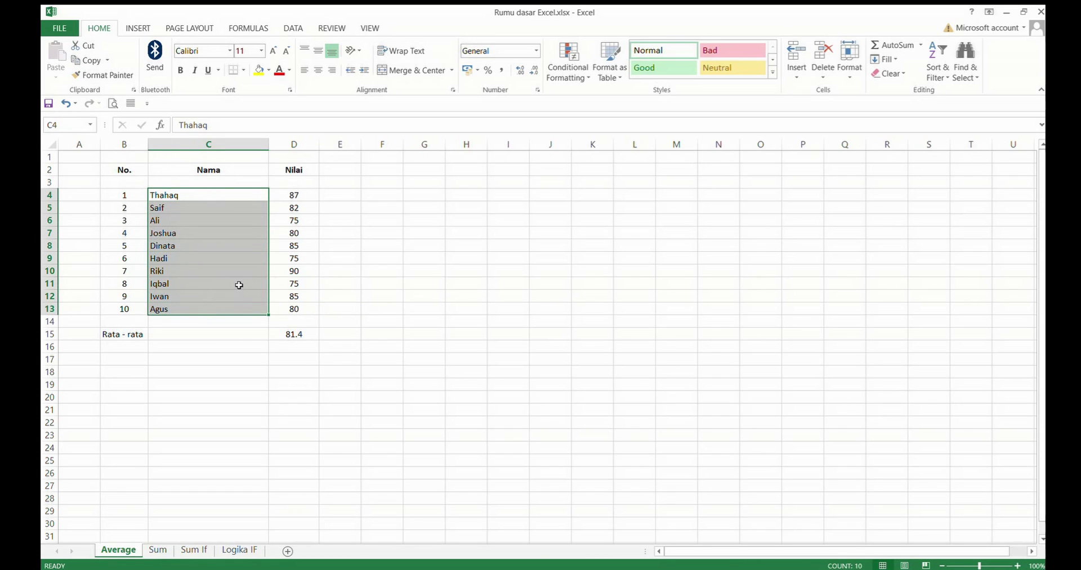
{"action": "left_click_drag", "start_coordinate": [294, 195], "coordinate": [295, 309]}
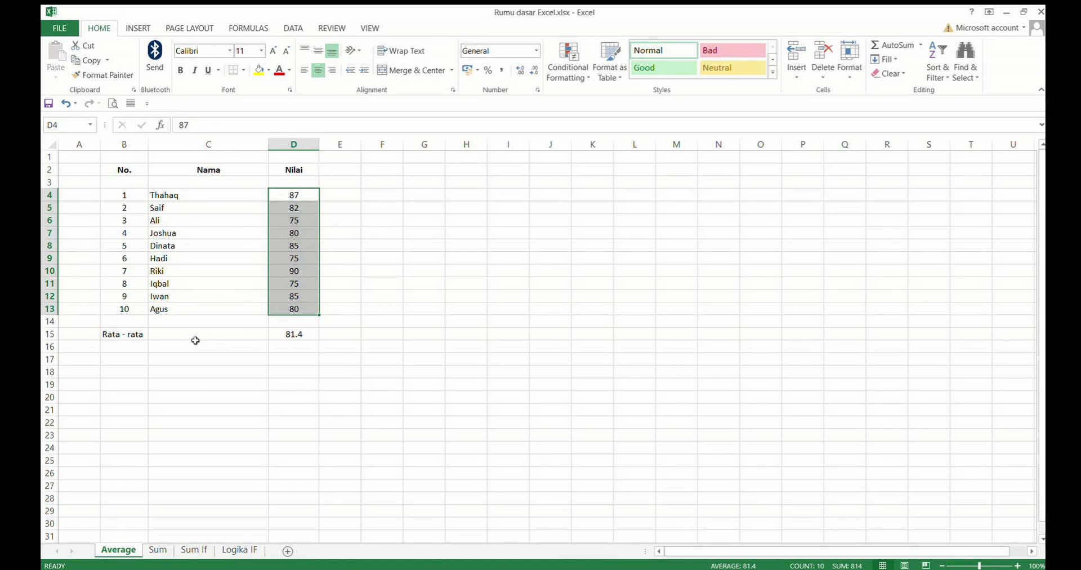
{"action": "left_click_drag", "start_coordinate": [173, 195], "coordinate": [187, 311]}
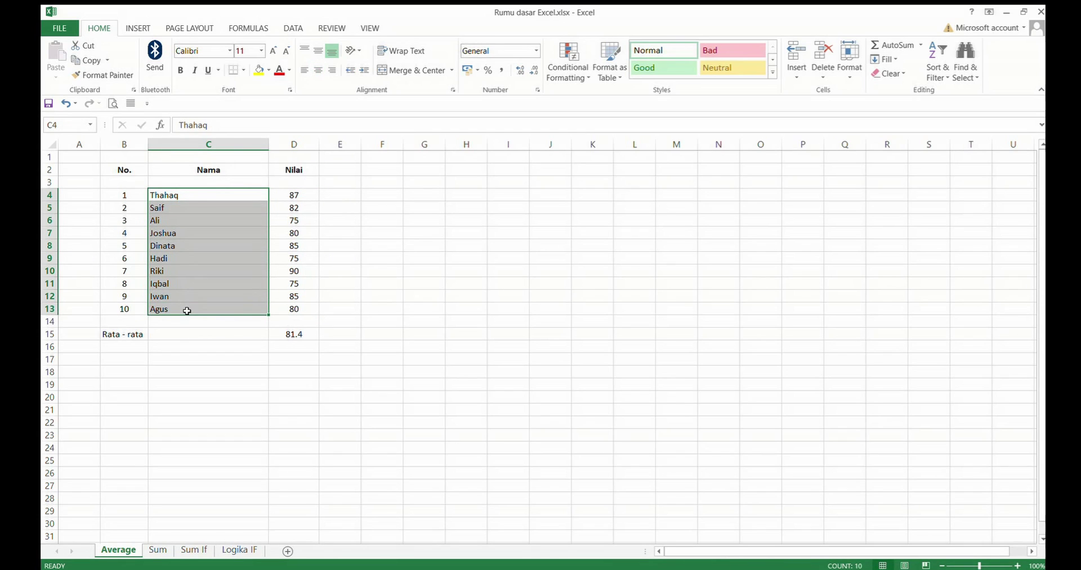
Enter the label MAX in cell B16, below the Rata - rata label
{"action": "left_click", "coordinate": [171, 348]}
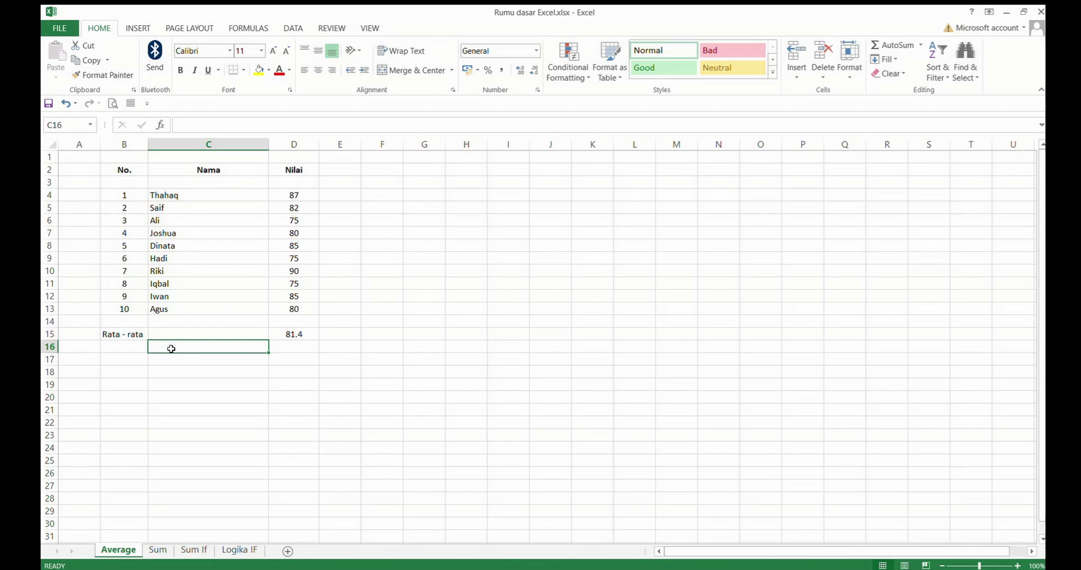
{"action": "key", "text": "Left"}
{"action": "type", "text": "ma"}
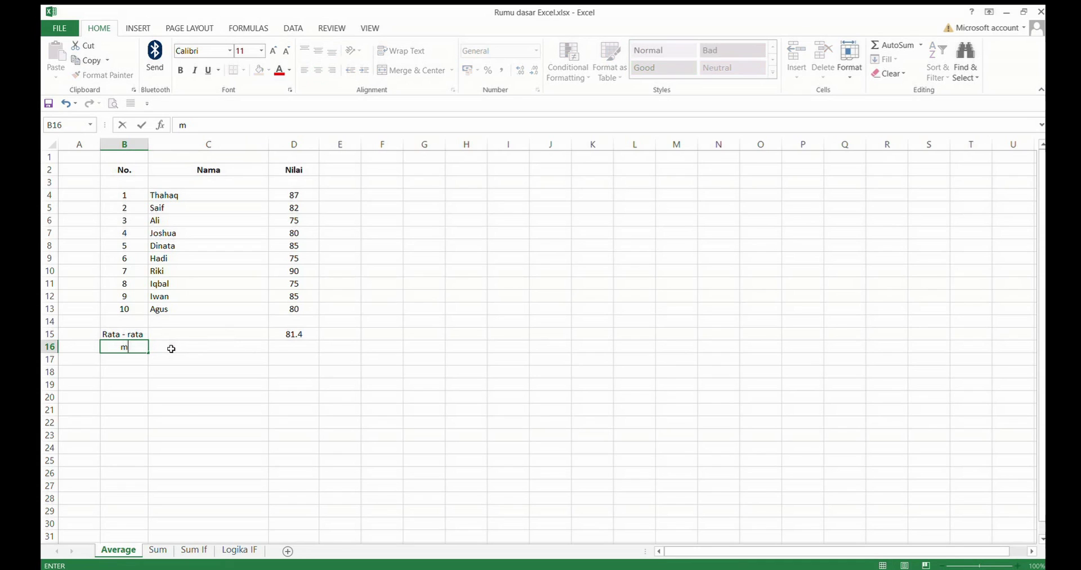
{"action": "key", "text": "BackSpace"}
{"action": "key", "text": "BackSpace"}
{"action": "type", "text": "MAX"}
{"action": "key", "text": "Return"}
Calculate the highest score in cell D16 with =MAX(D4:D13) and check it against the score and name in row 10
{"action": "left_click", "coordinate": [279, 350]}
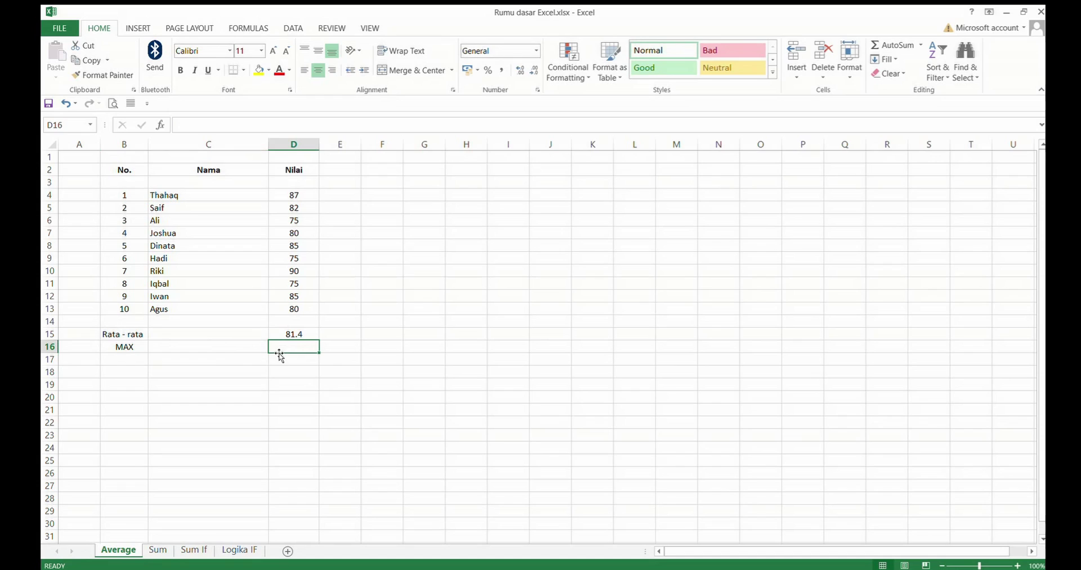
{"action": "type", "text": "=MA"}
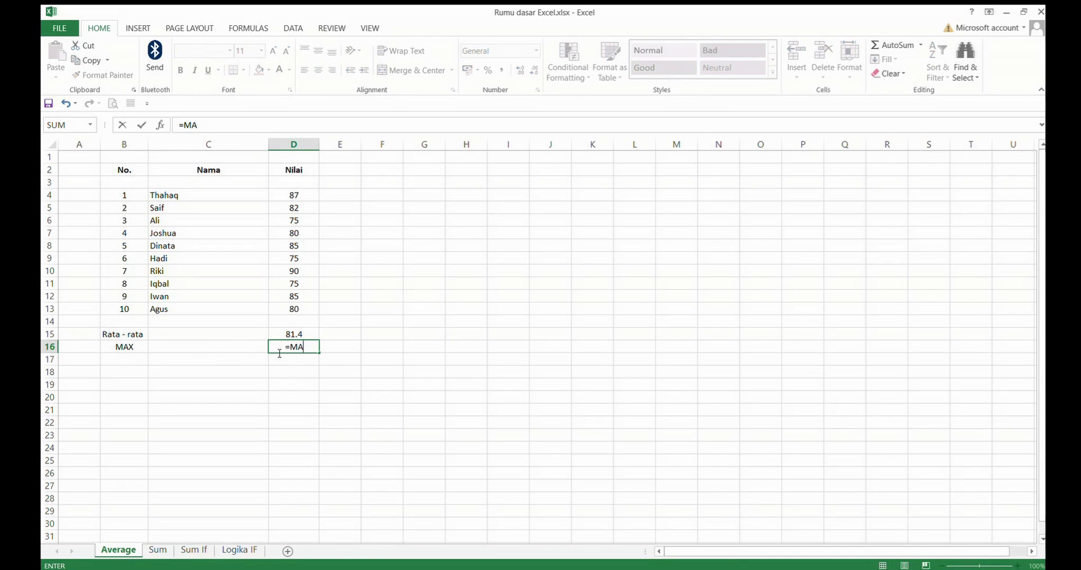
{"action": "type", "text": "X("}
{"action": "left_click_drag", "start_coordinate": [295, 196], "coordinate": [306, 309]}
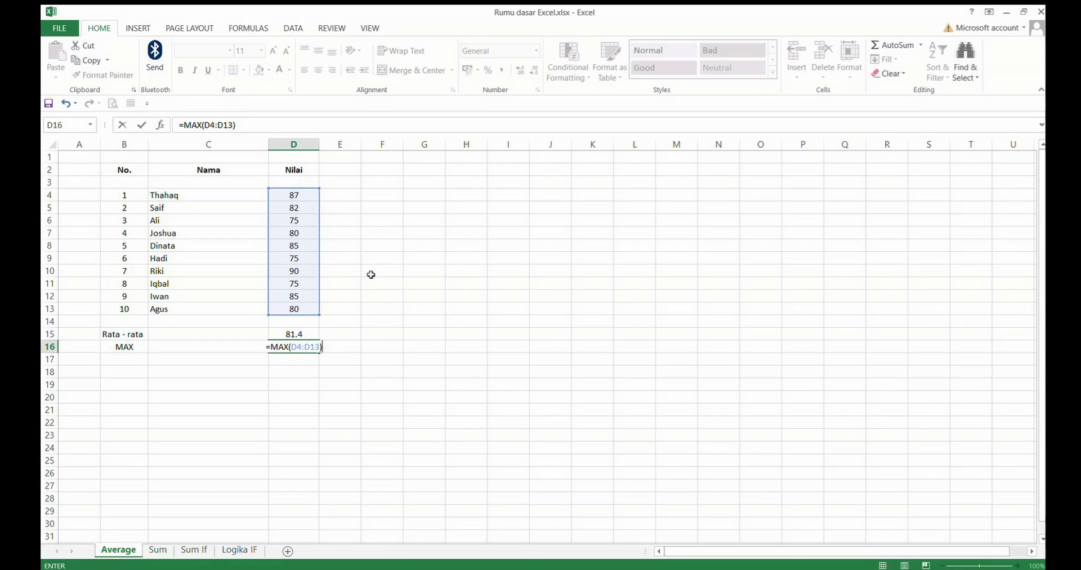
{"action": "key", "text": "Return"}
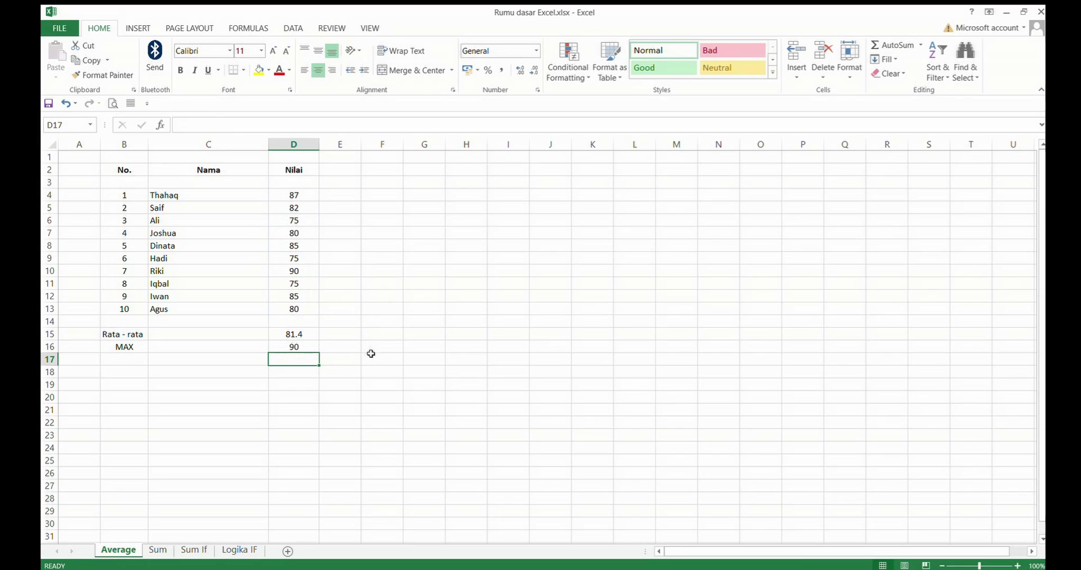
{"action": "left_click", "coordinate": [304, 347]}
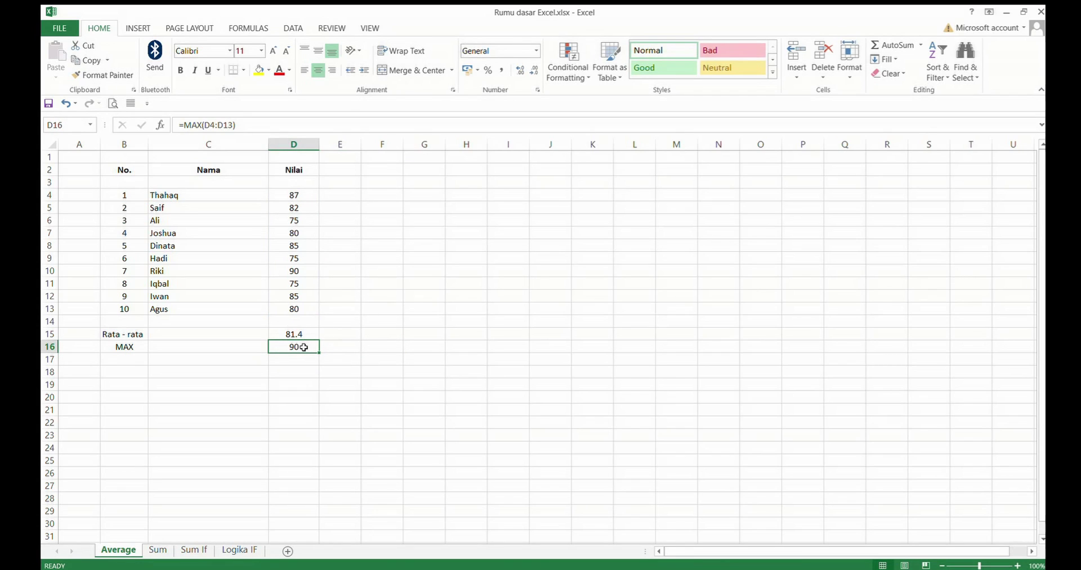
{"action": "left_click", "coordinate": [302, 273]}
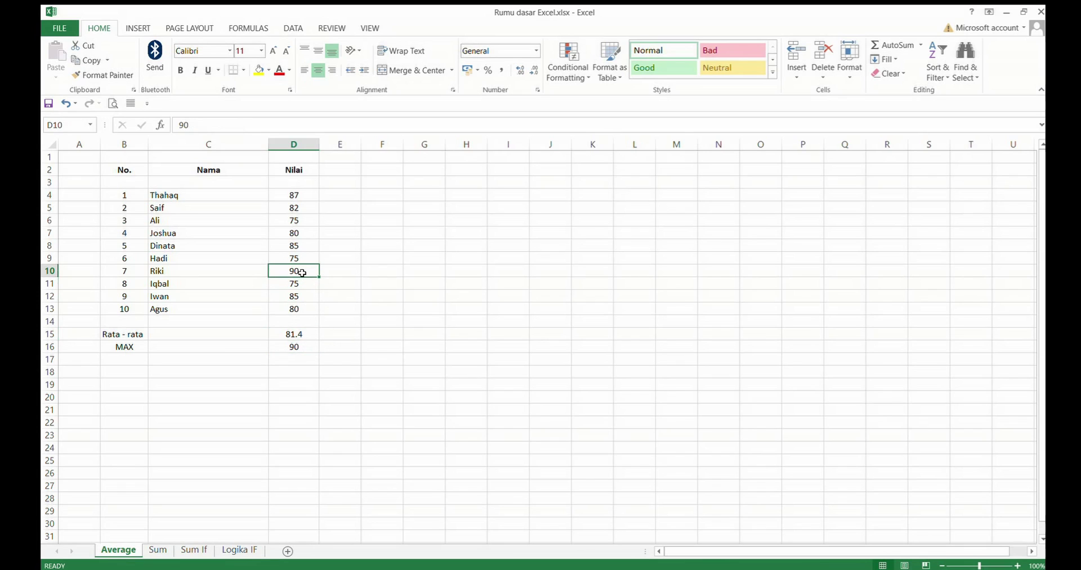
{"action": "left_click", "coordinate": [174, 270]}
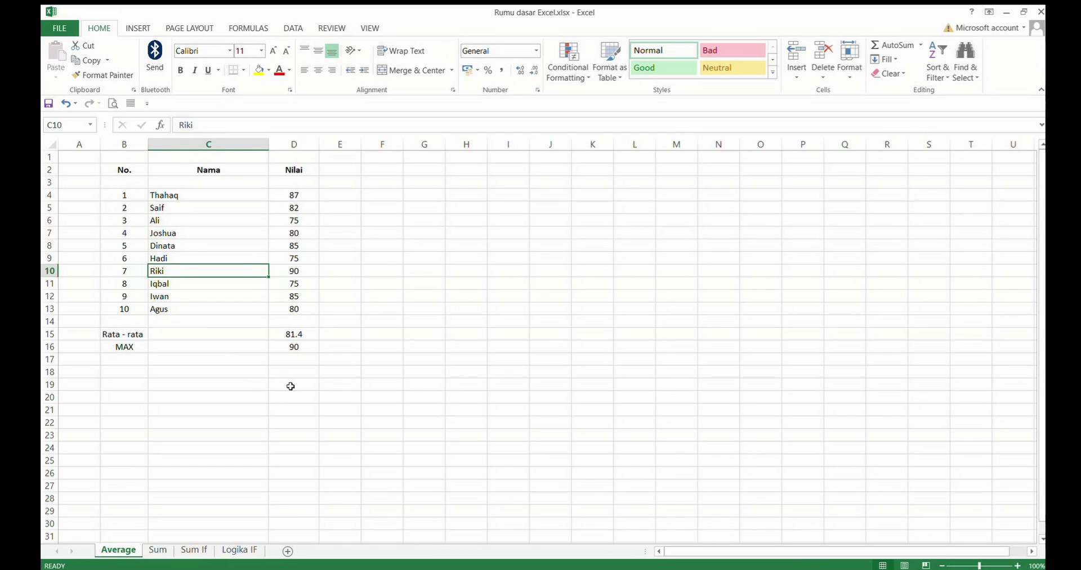
Label cell B17 as MIN and calculate the lowest score in D17 with the formula =MIN(D4:D13)
{"action": "left_click", "coordinate": [124, 360]}
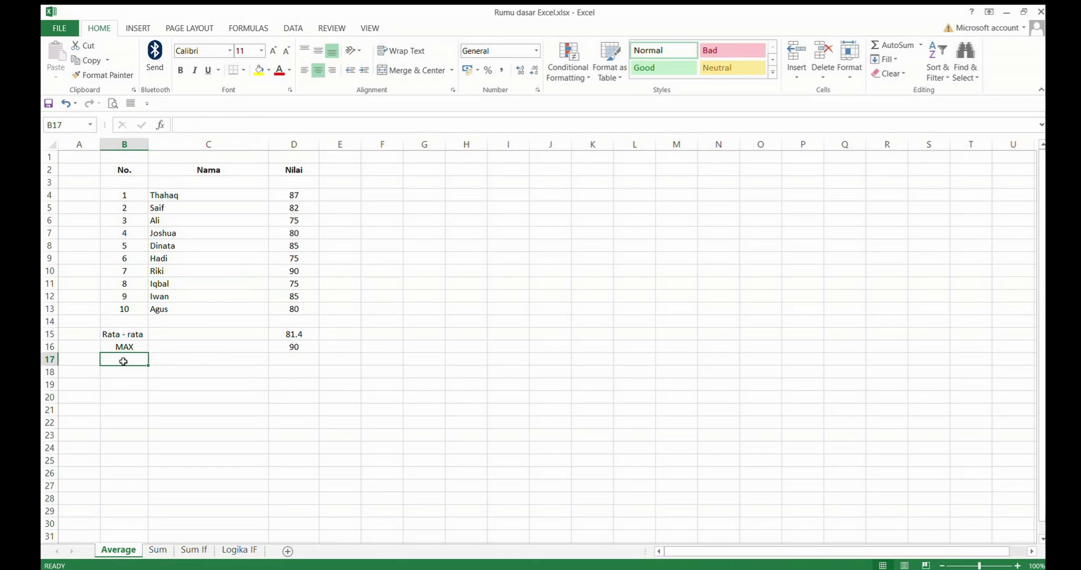
{"action": "type", "text": "MIN"}
{"action": "key", "text": "Return"}
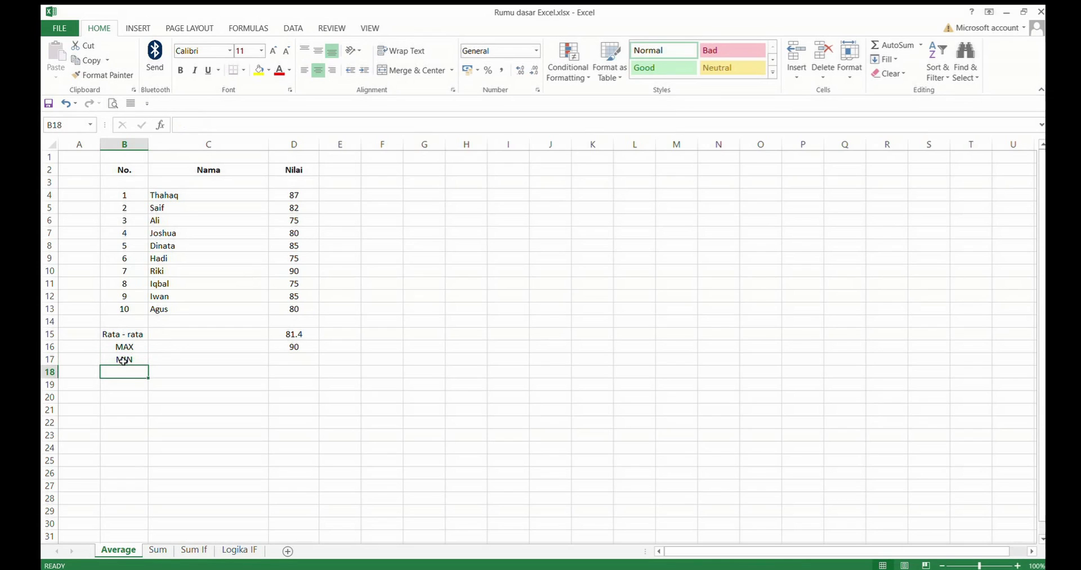
{"action": "left_click", "coordinate": [283, 361]}
{"action": "type", "text": "="}
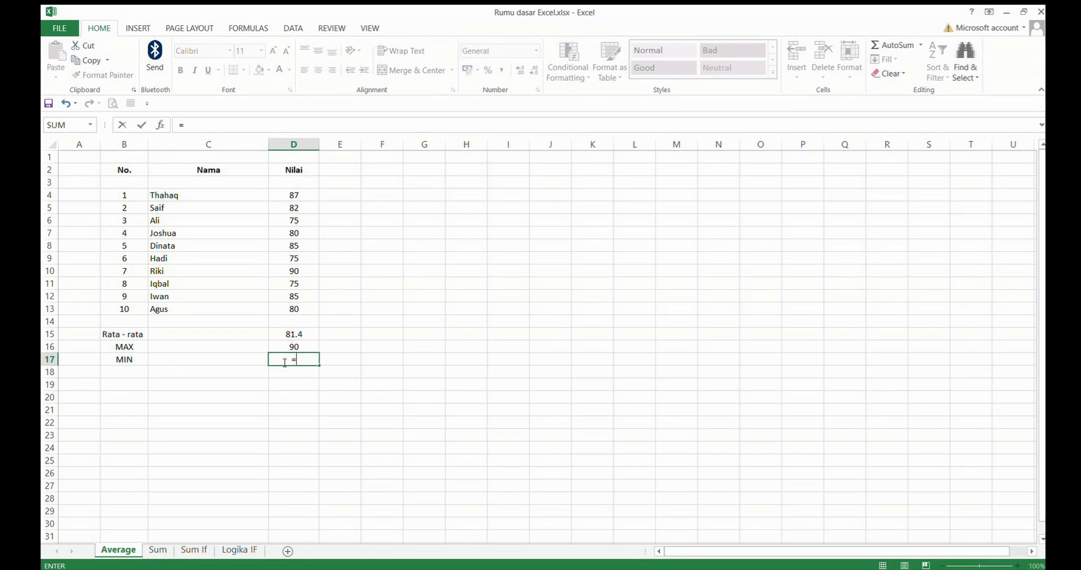
{"action": "type", "text": "MIN("}
{"action": "left_click_drag", "start_coordinate": [297, 196], "coordinate": [293, 309]}
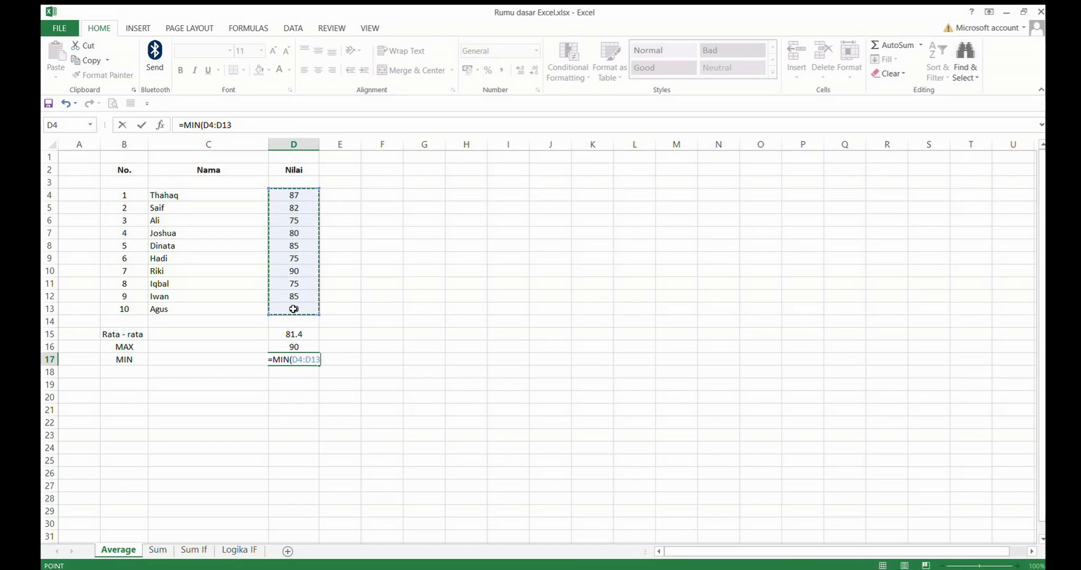
{"action": "type", "text": ")"}
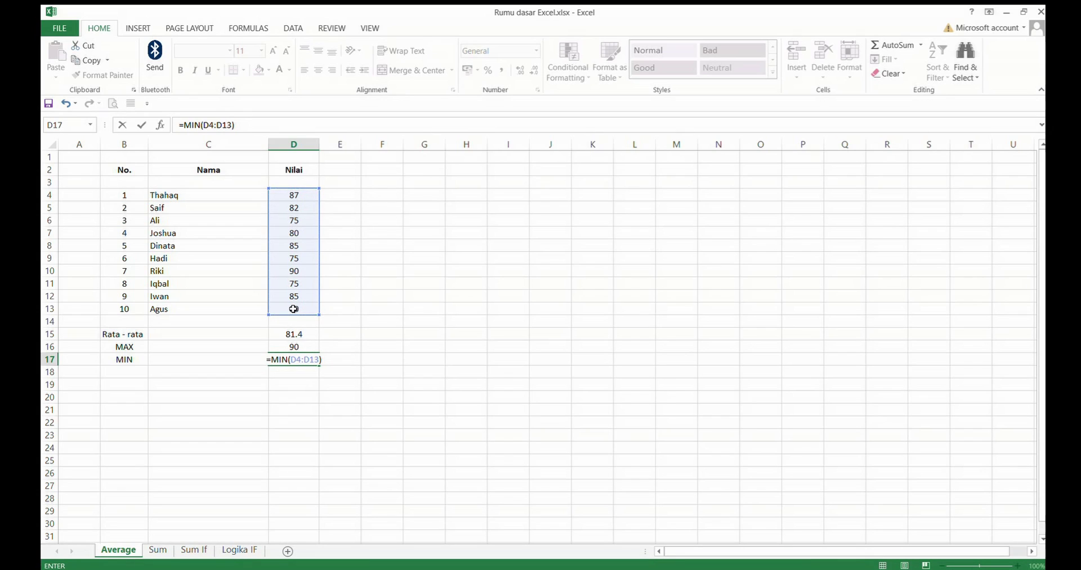
{"action": "key", "text": "Return"}
Compare the MIN result in D17 with the scores in D6, D9 and D11 and the names beside them
{"action": "left_click", "coordinate": [314, 360]}
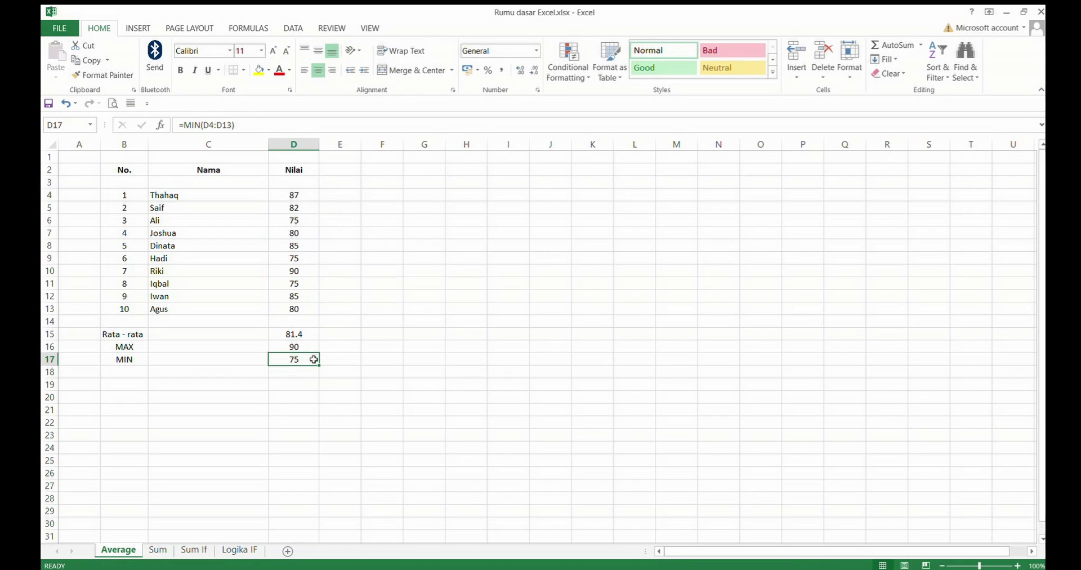
{"action": "left_click", "coordinate": [297, 222]}
{"action": "left_click", "coordinate": [297, 259], "text": "ctrl"}
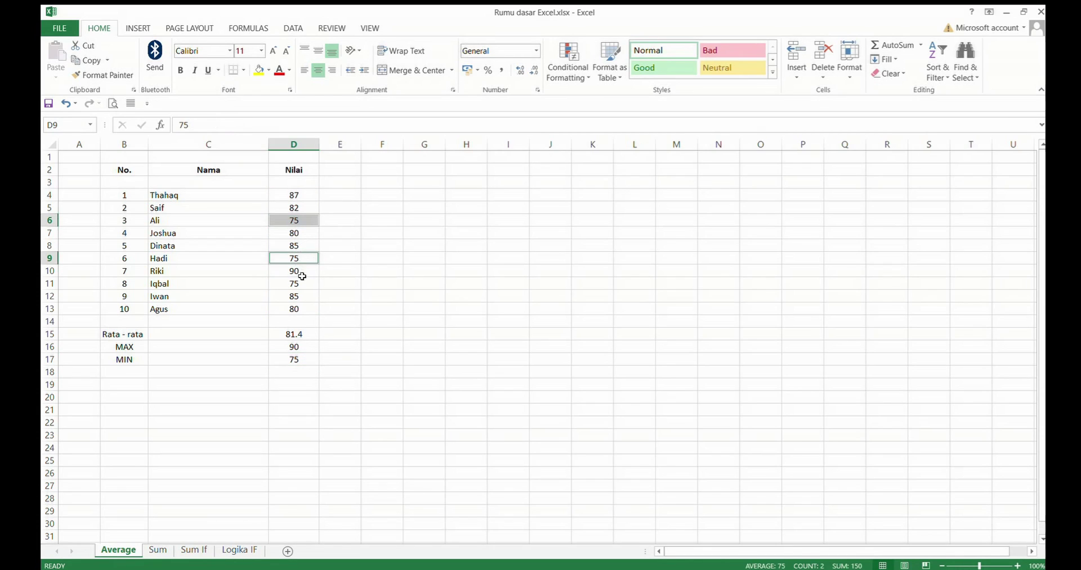
{"action": "left_click", "coordinate": [302, 285], "text": "ctrl"}
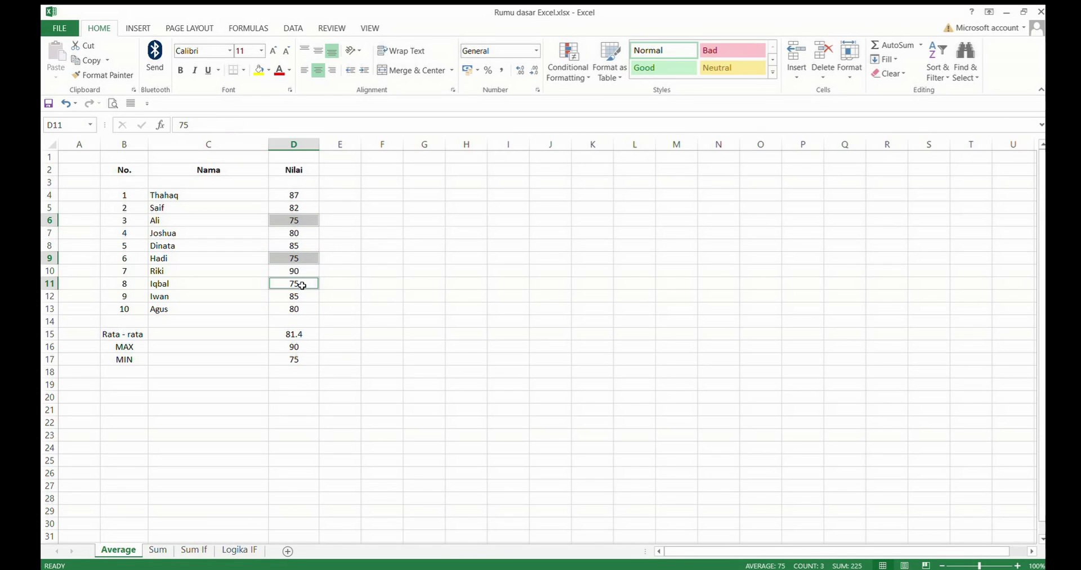
{"action": "left_click", "coordinate": [160, 222]}
{"action": "left_click", "coordinate": [169, 259]}
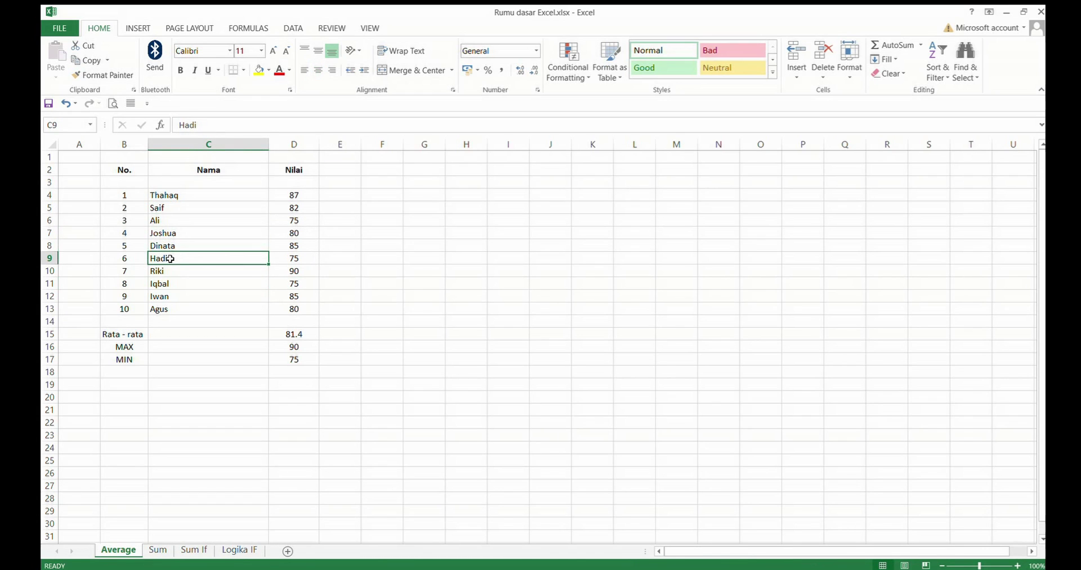
{"action": "left_click", "coordinate": [173, 284]}
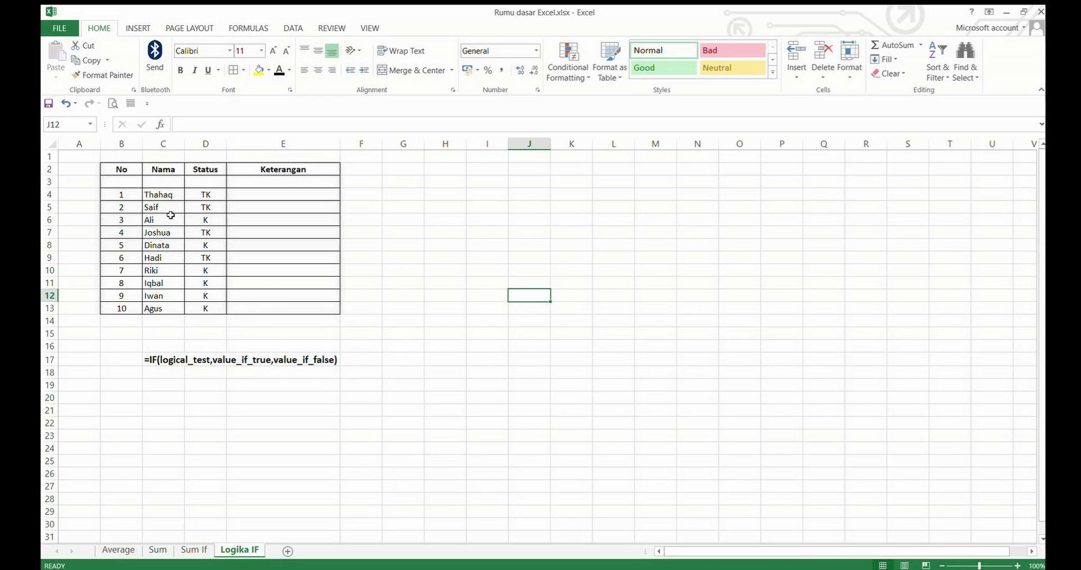
Examine the Nama entries in C4:C13, the Status codes in D4:D13 and the empty Keterangan column on the Logika IF sheet
{"action": "left_click_drag", "start_coordinate": [169, 195], "coordinate": [162, 308]}
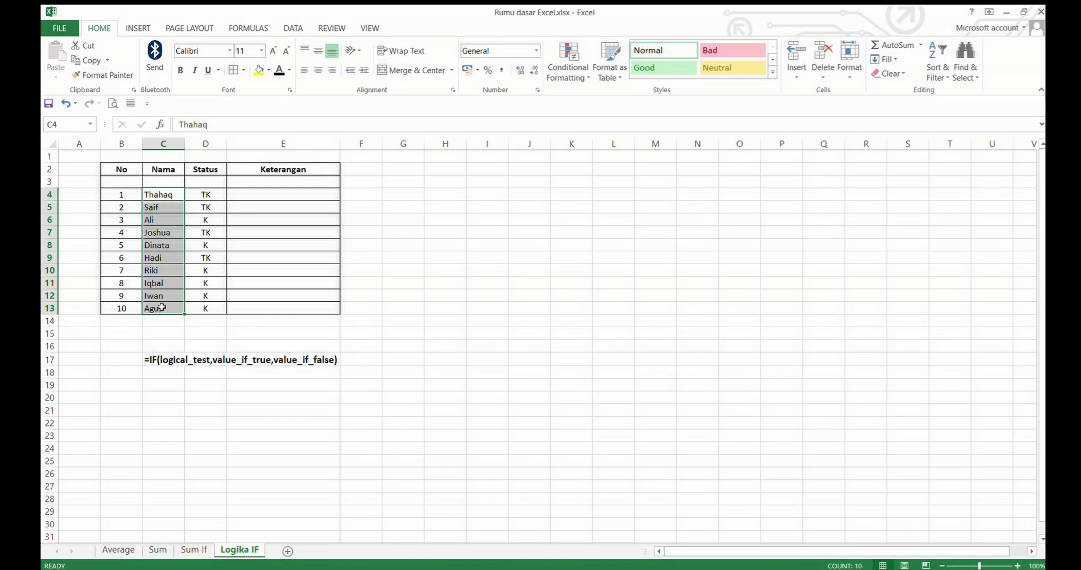
{"action": "left_click", "coordinate": [216, 195]}
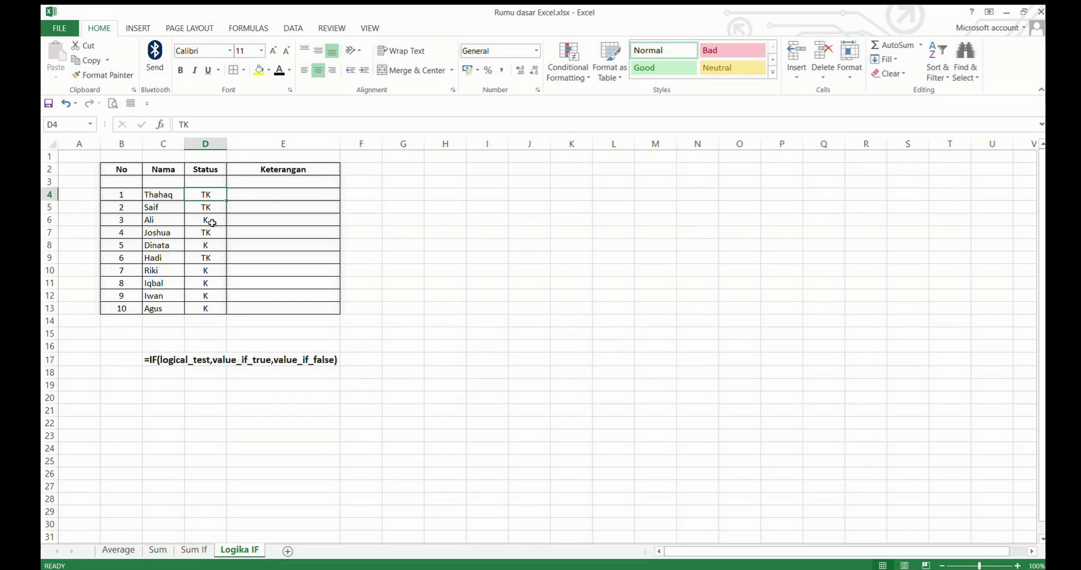
{"action": "left_click", "coordinate": [212, 222]}
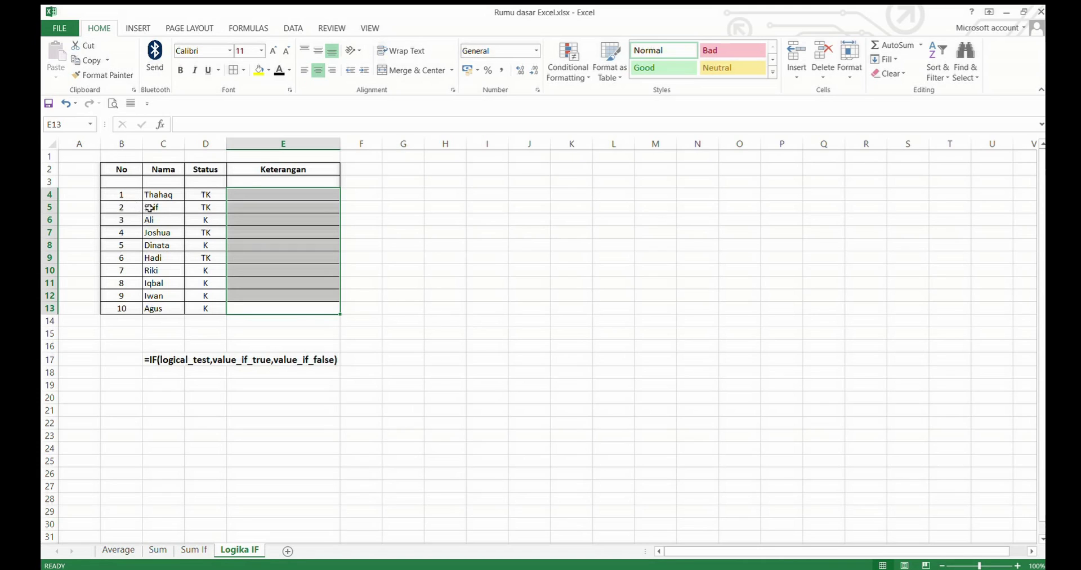
{"action": "left_click", "coordinate": [210, 168]}
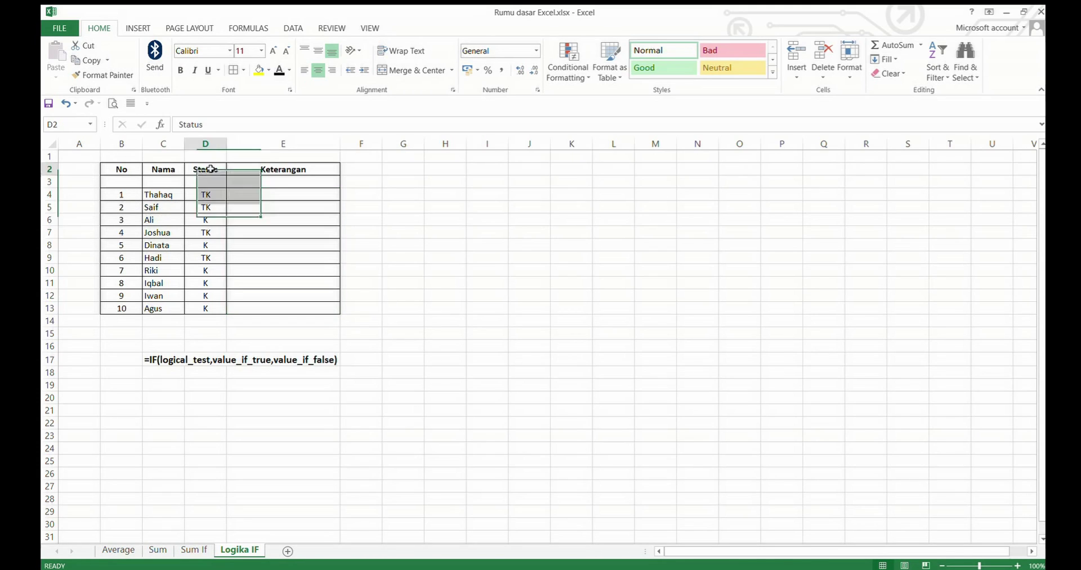
{"action": "left_click", "coordinate": [208, 148]}
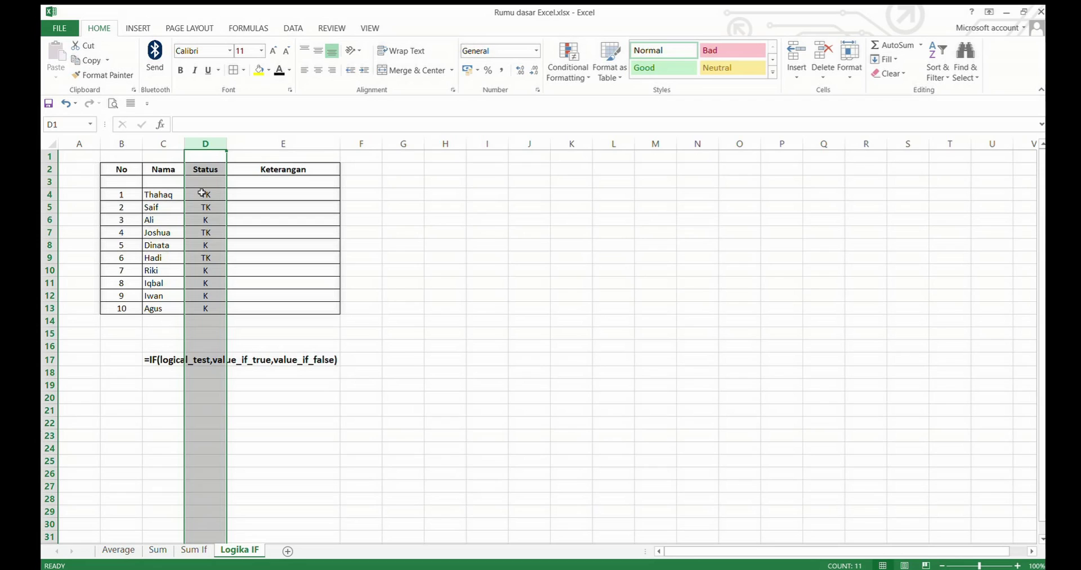
{"action": "left_click_drag", "start_coordinate": [202, 194], "coordinate": [207, 307]}
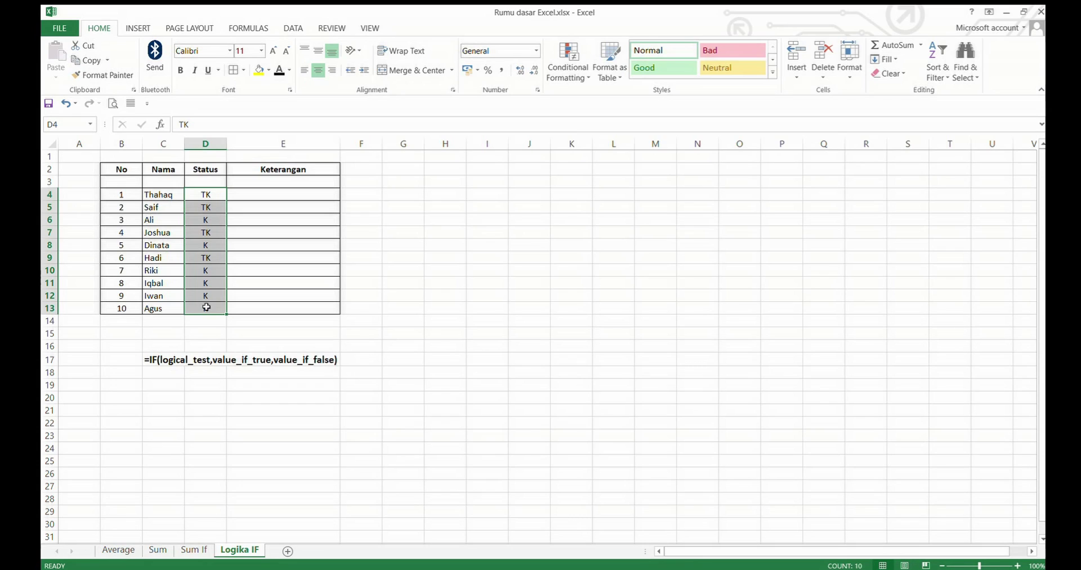
Enter the formula =IF(D4="K";"KAWIN";"TIDAK KAWIN") in cell E4 of the Keterangan column
{"action": "left_click", "coordinate": [279, 194]}
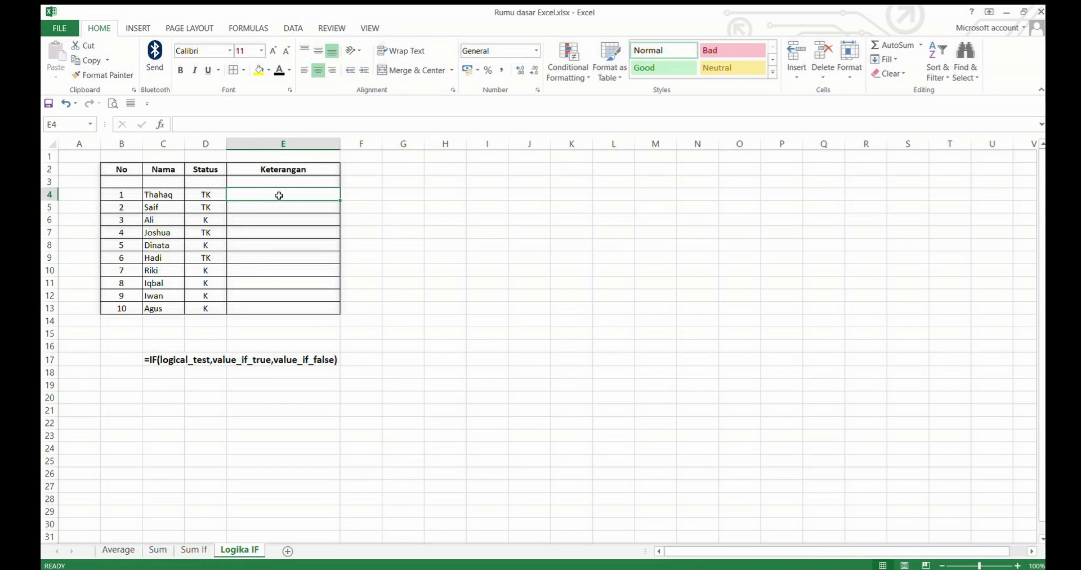
{"action": "type", "text": "="}
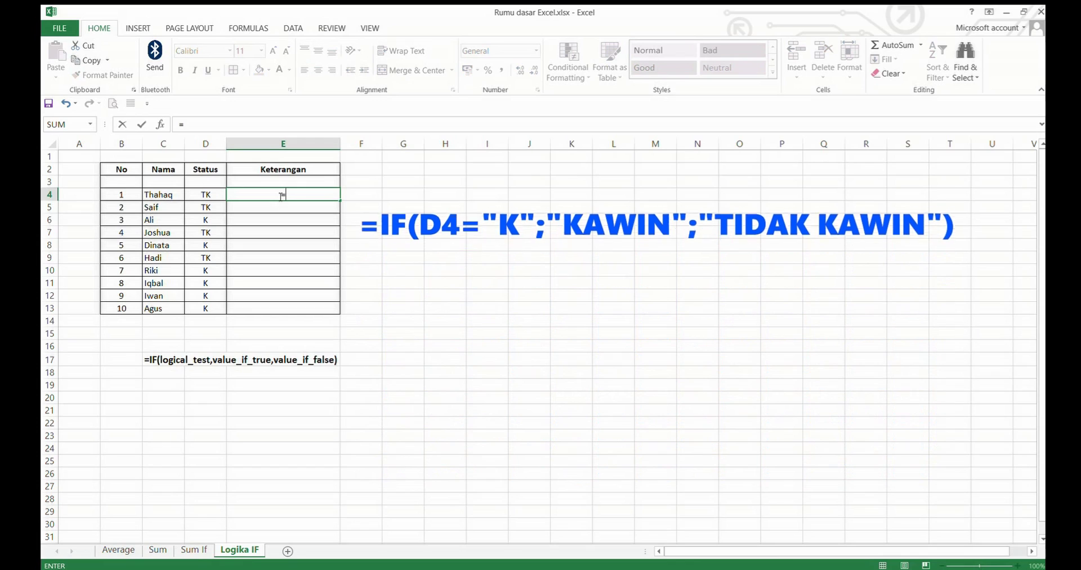
{"action": "type", "text": "IF"}
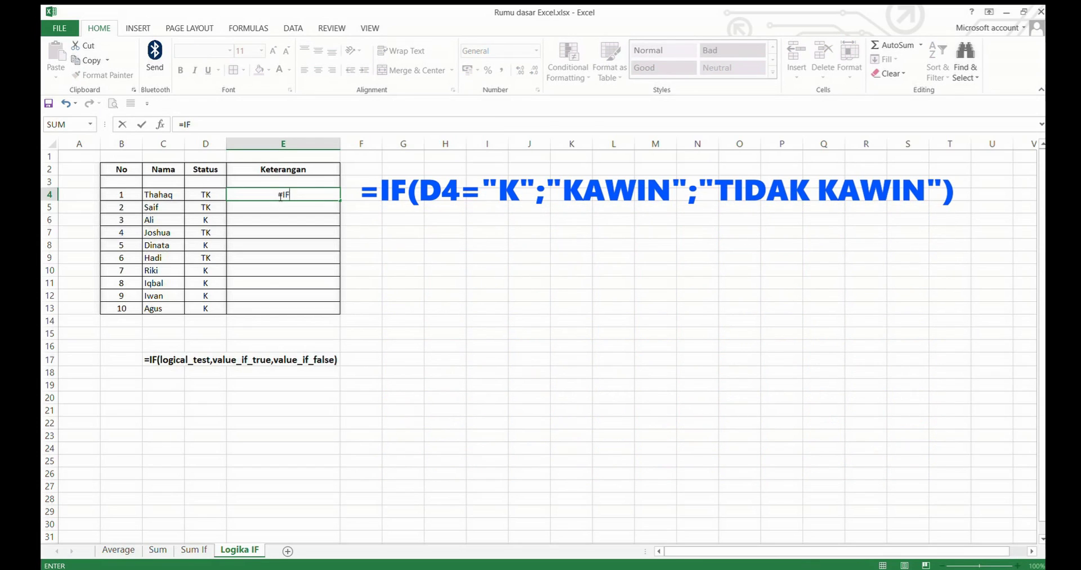
{"action": "type", "text": "("}
{"action": "left_click", "coordinate": [213, 195]}
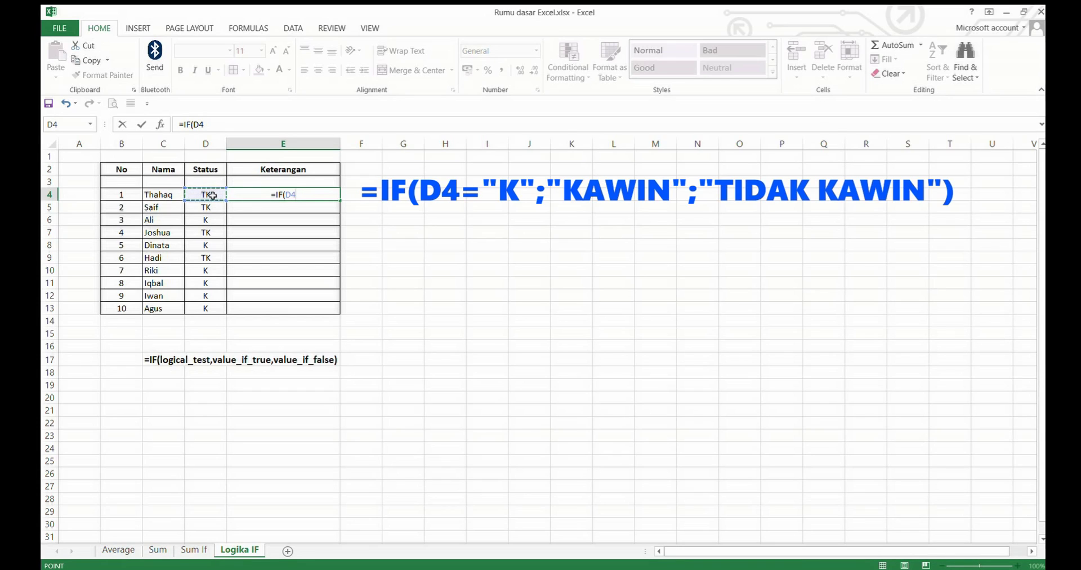
{"action": "type", "text": "=\"K"}
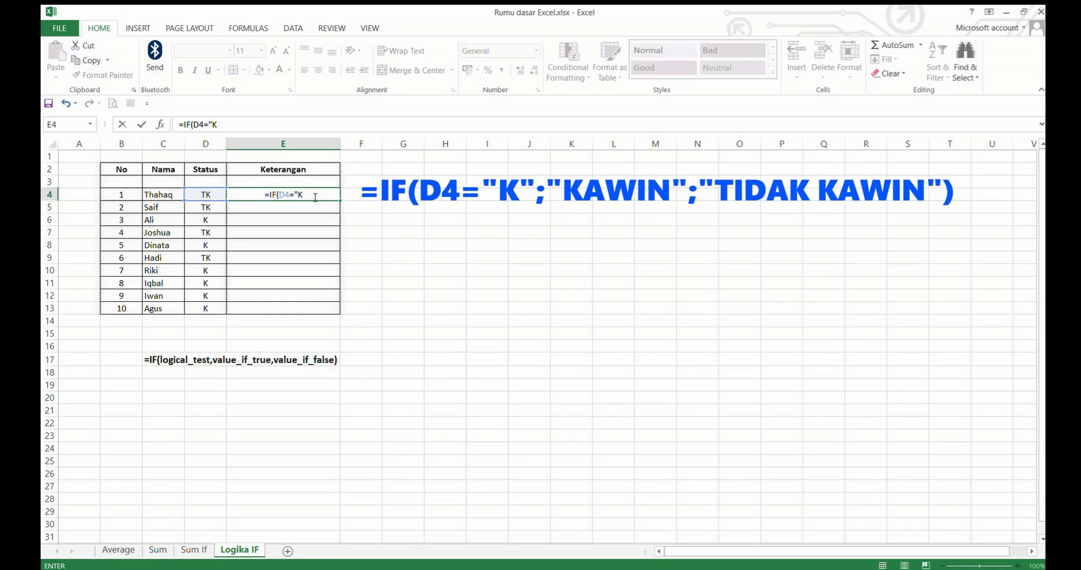
{"action": "type", "text": "\";"}
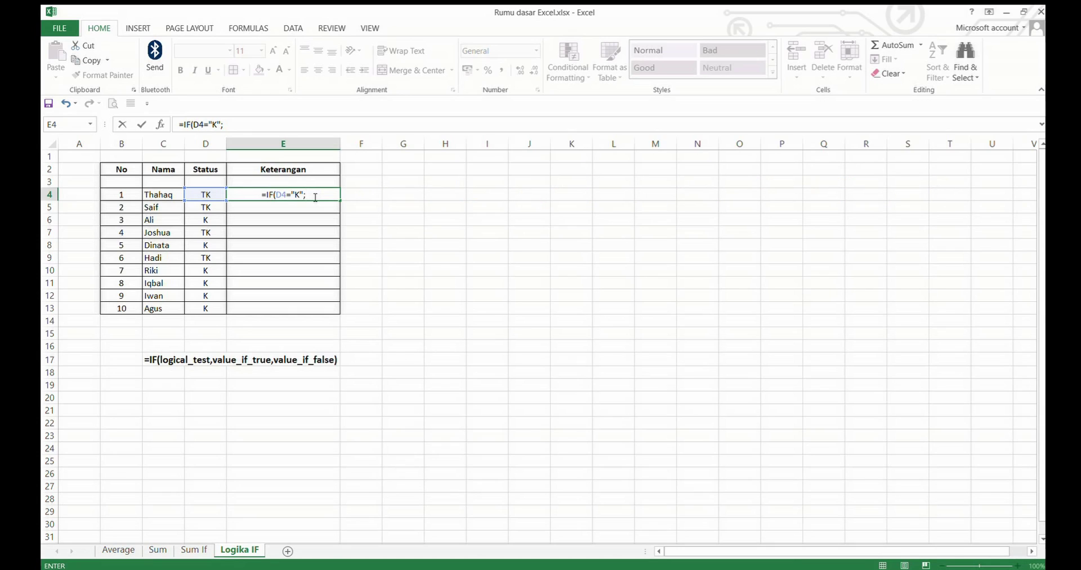
{"action": "type", "text": "\""}
{"action": "type", "text": "KAWIN"}
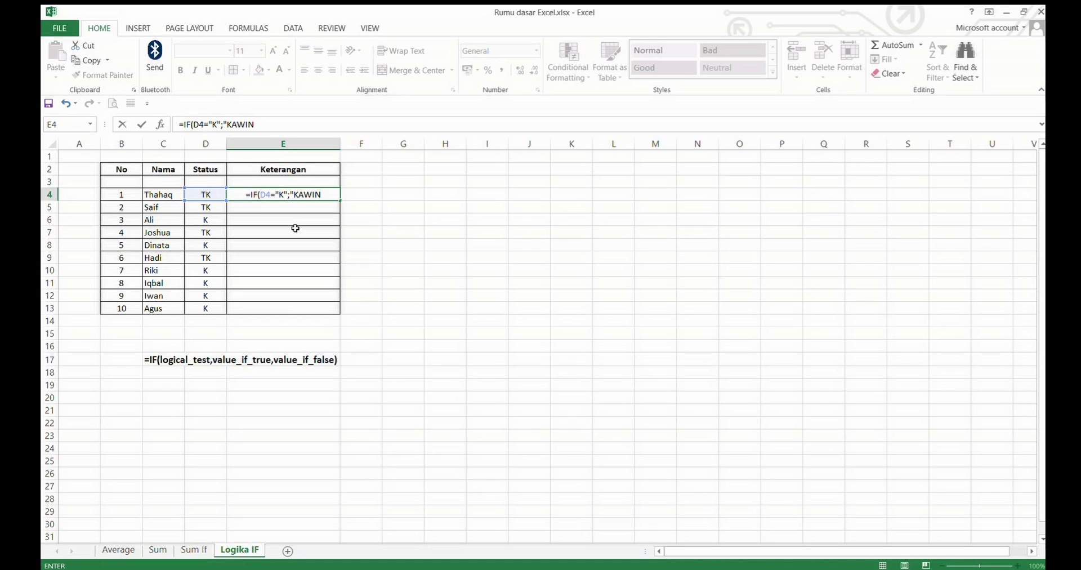
{"action": "type", "text": "\";\"TIDA"}
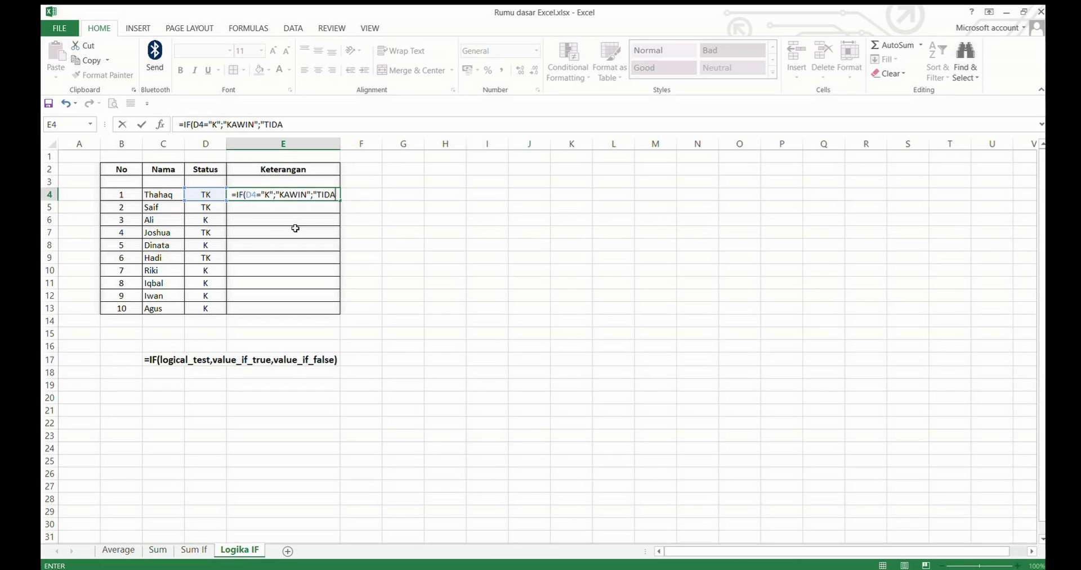
{"action": "type", "text": "K KAWIN"}
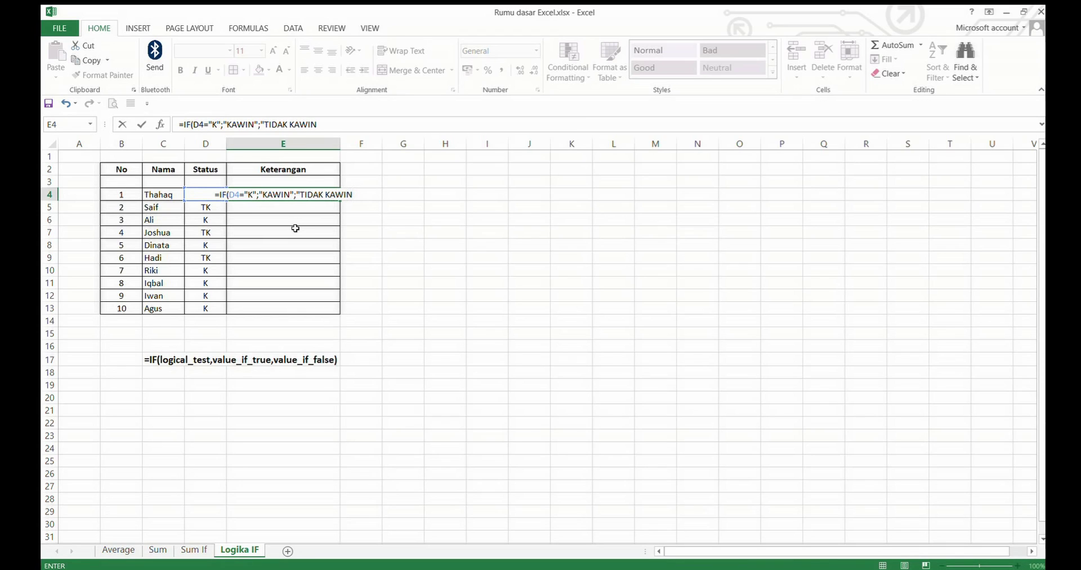
{"action": "type", "text": "\")"}
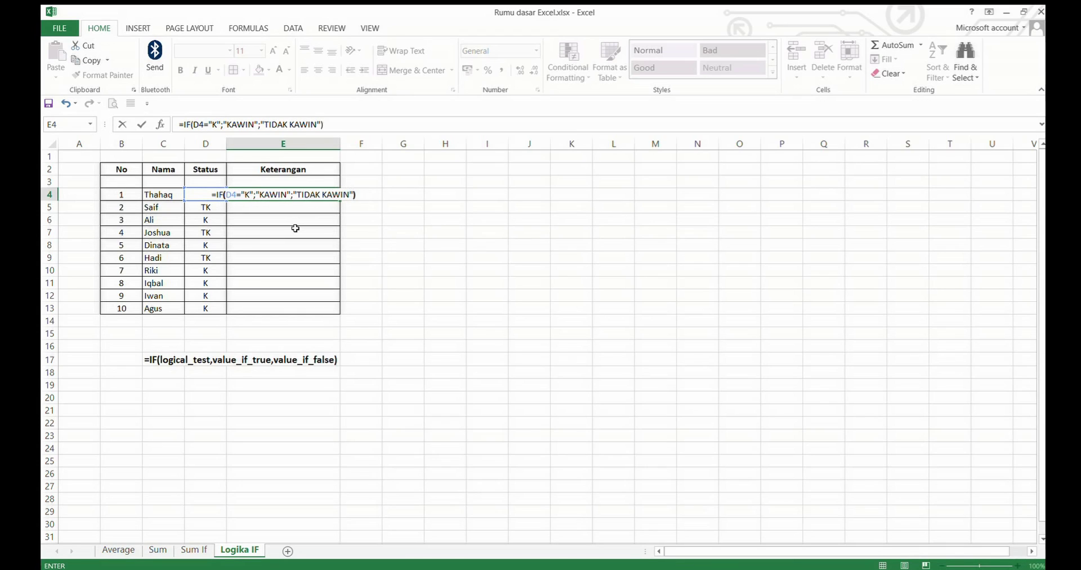
{"action": "key", "text": "Return"}
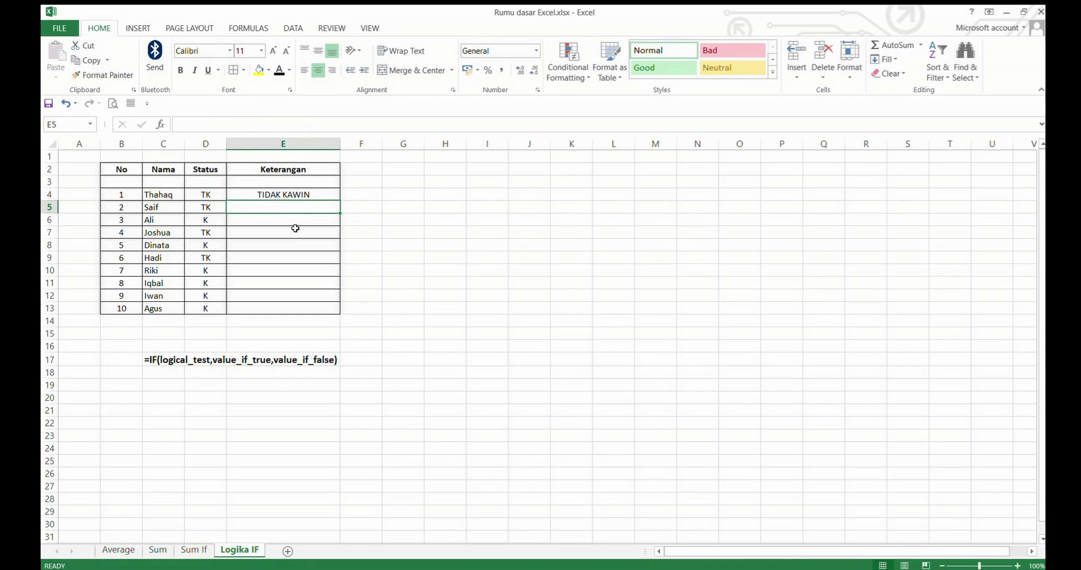
Copy the IF formula from E4 into the remaining Keterangan cells E5:E13
{"action": "left_click", "coordinate": [290, 236]}
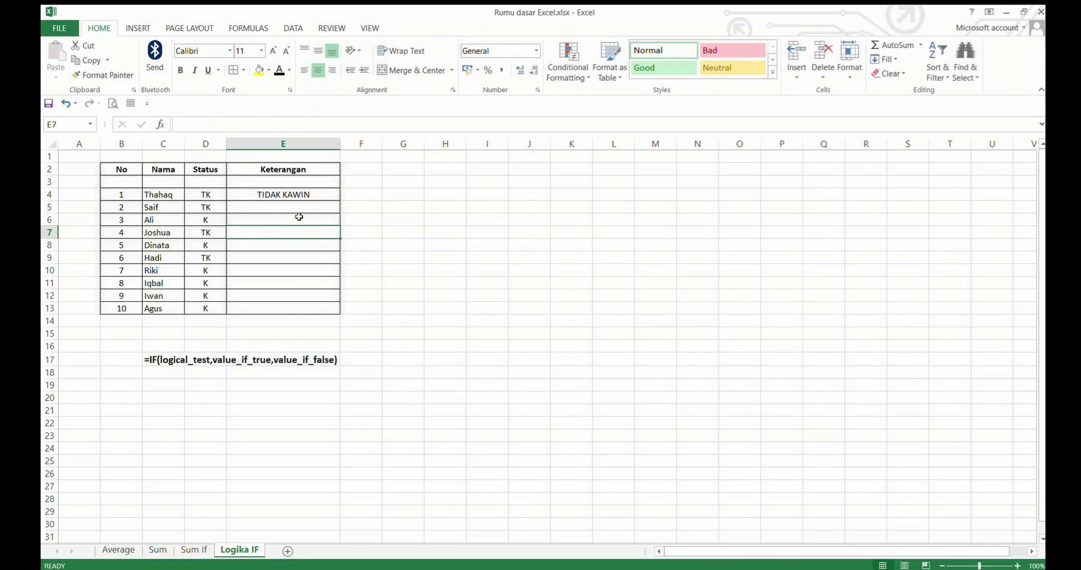
{"action": "left_click", "coordinate": [319, 193]}
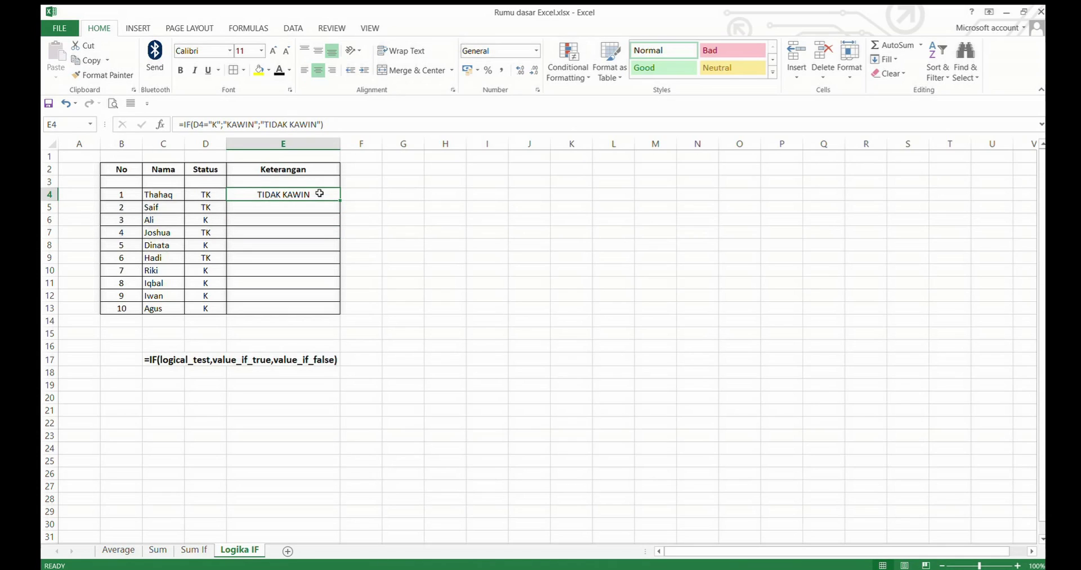
{"action": "left_click", "coordinate": [285, 231]}
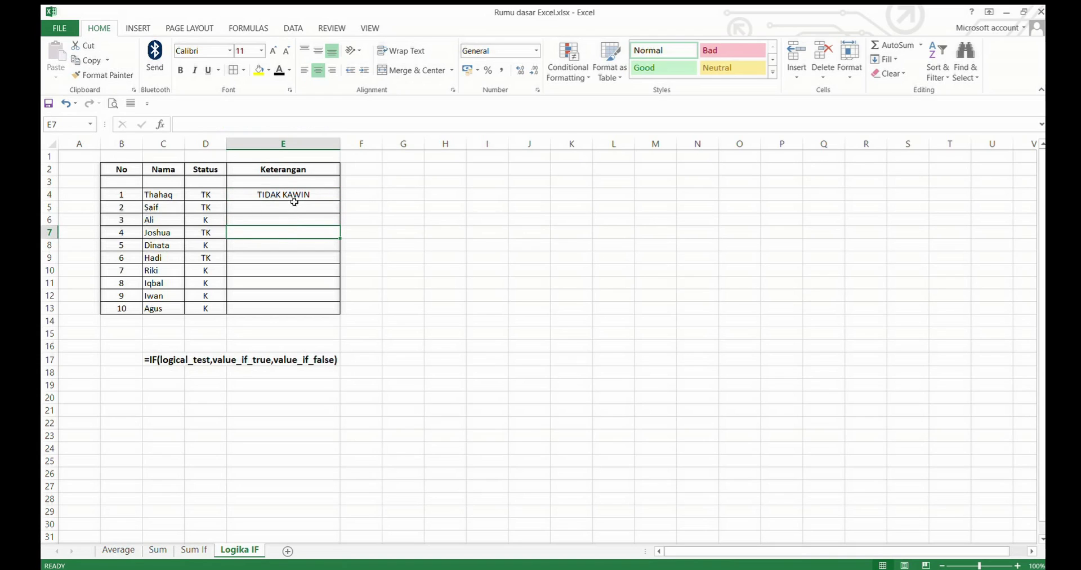
{"action": "left_click", "coordinate": [300, 194]}
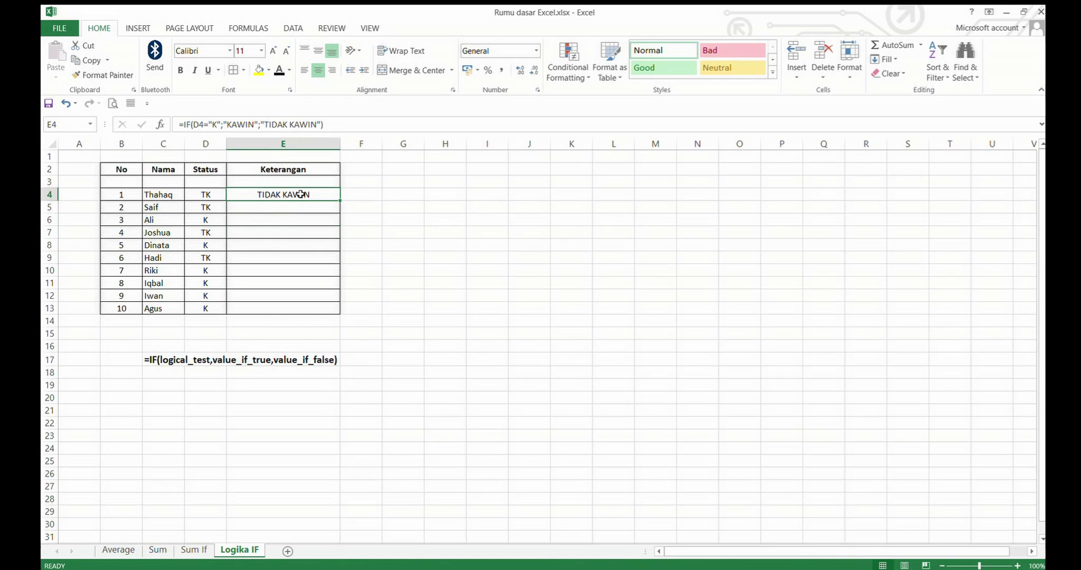
{"action": "key", "text": "ctrl+c"}
{"action": "left_click", "coordinate": [299, 208]}
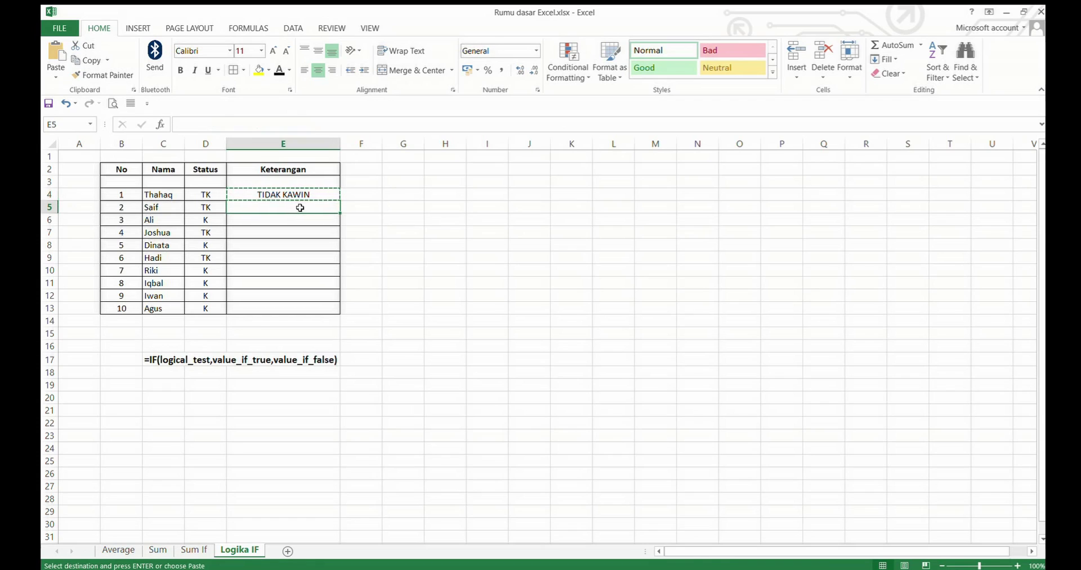
{"action": "left_click", "coordinate": [250, 308], "text": "shift"}
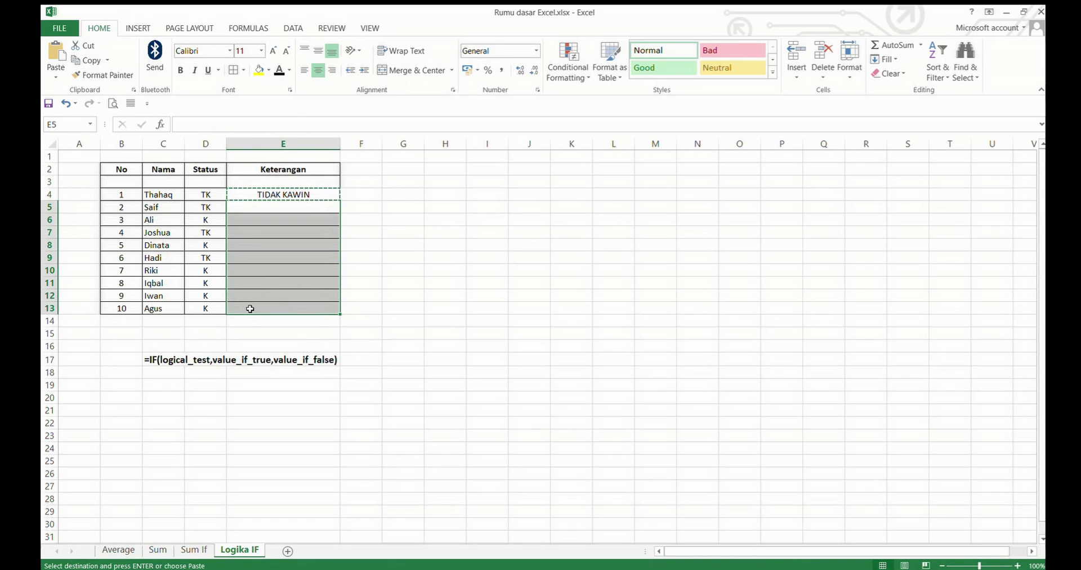
{"action": "key", "text": "Return"}
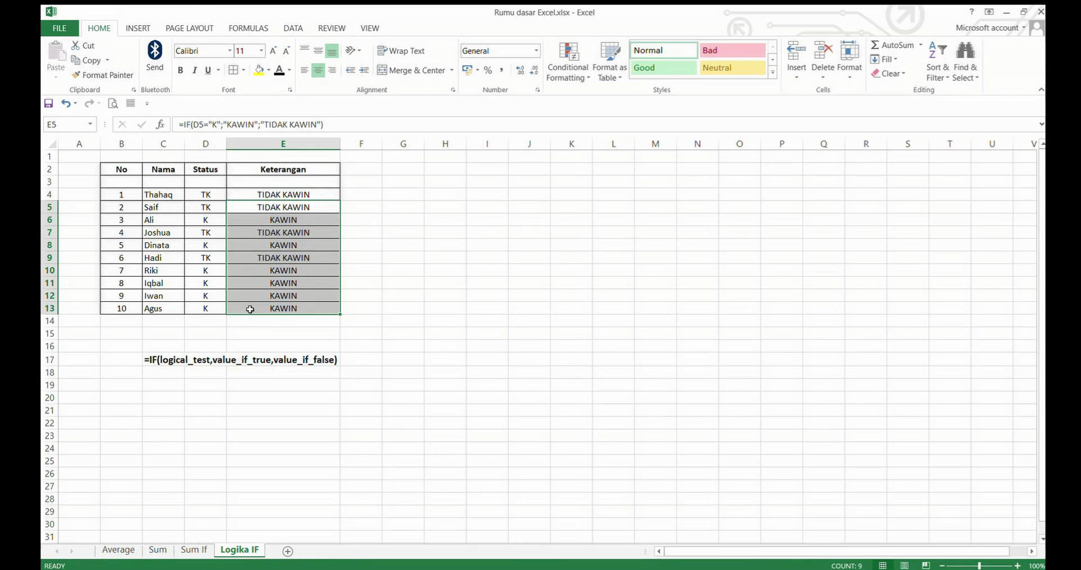
Check the copied IF formulas in E6, E7, E9 and E10, and compare the result in E6 with the status in D6
{"action": "scroll", "coordinate": [313, 285], "scroll_direction": "down", "scroll_amount": 1}
{"action": "scroll", "coordinate": [291, 254], "scroll_direction": "up", "scroll_amount": 1}
{"action": "left_click", "coordinate": [294, 220]}
{"action": "left_click", "coordinate": [292, 232]}
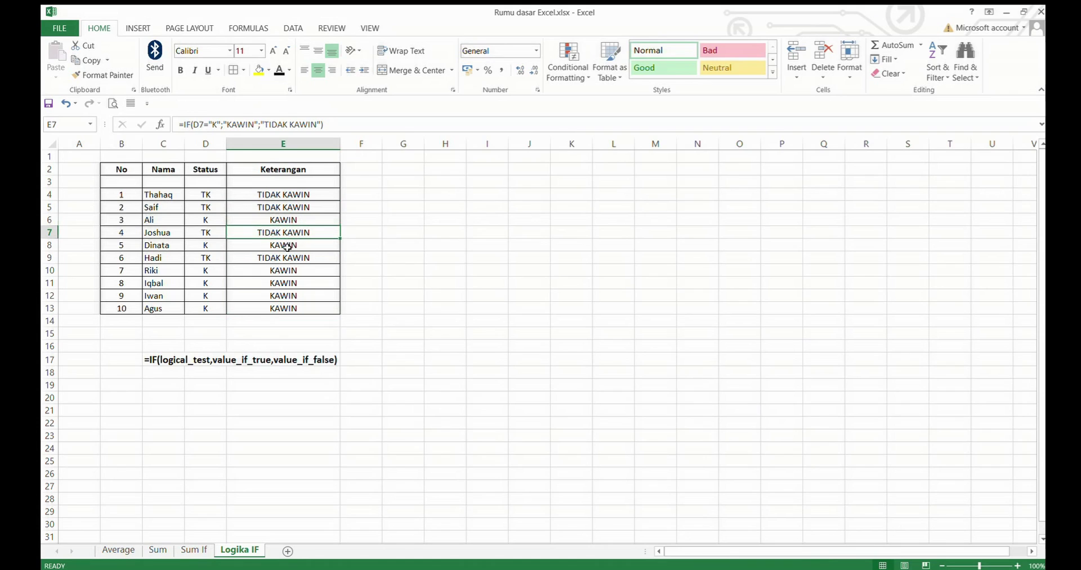
{"action": "left_click", "coordinate": [281, 258]}
{"action": "left_click", "coordinate": [277, 270]}
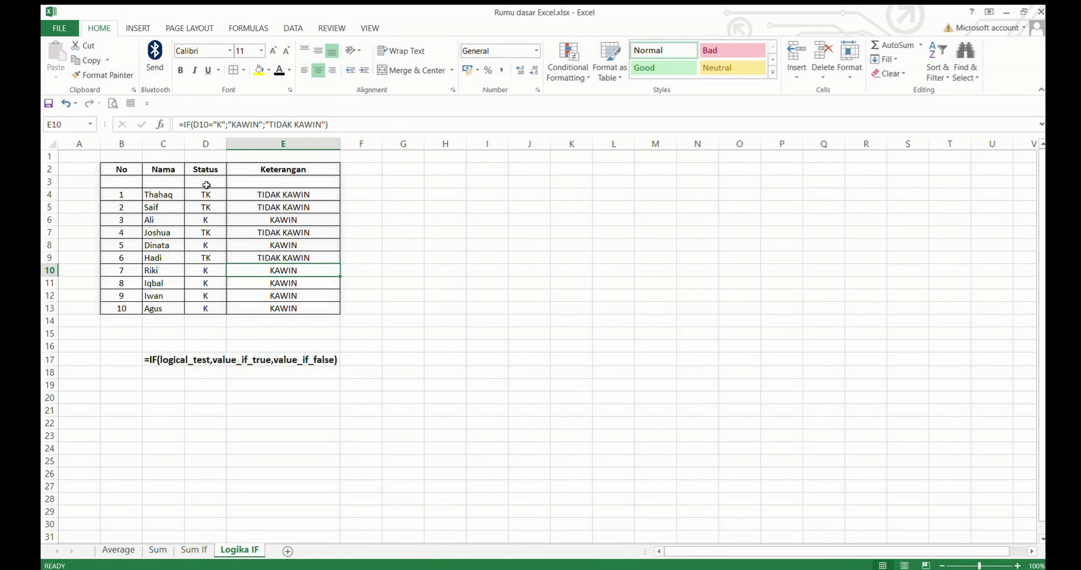
{"action": "left_click", "coordinate": [209, 223]}
{"action": "left_click", "coordinate": [261, 219]}
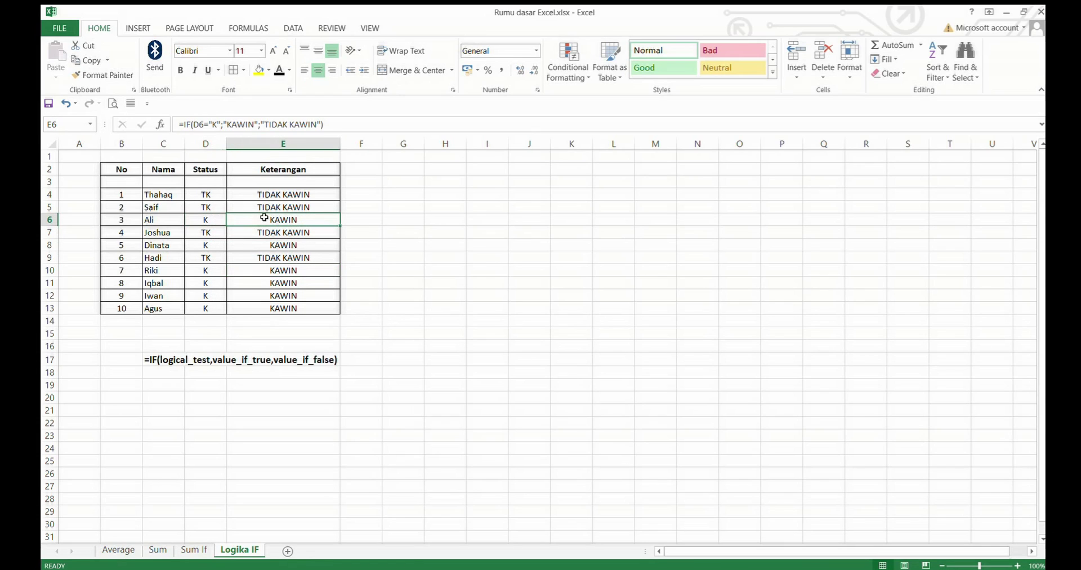
{"action": "left_click", "coordinate": [200, 223]}
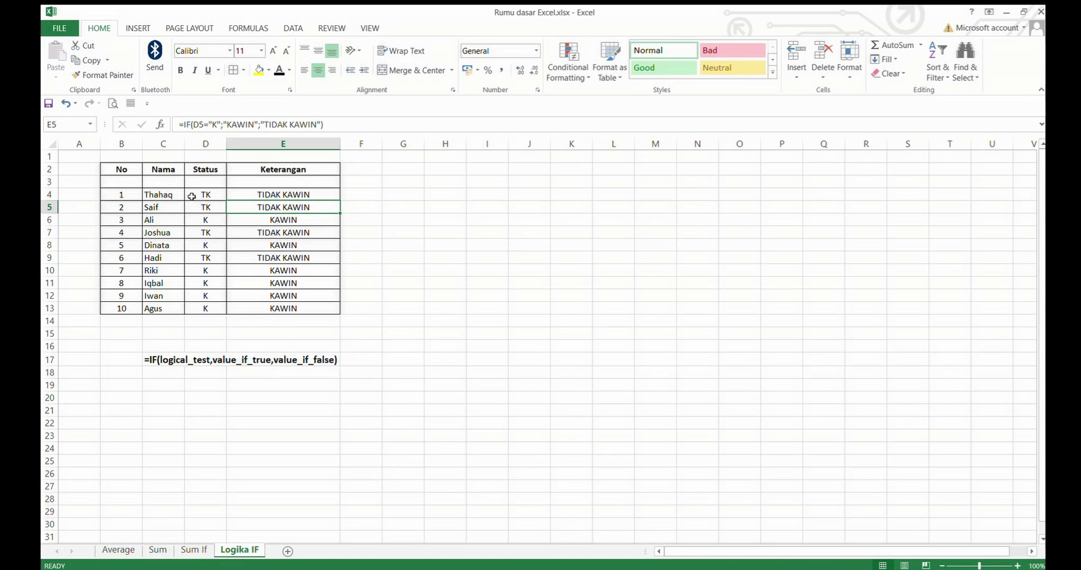
Compare the name, status and IF result across row 4, and check the status in D5
{"action": "left_click", "coordinate": [173, 198]}
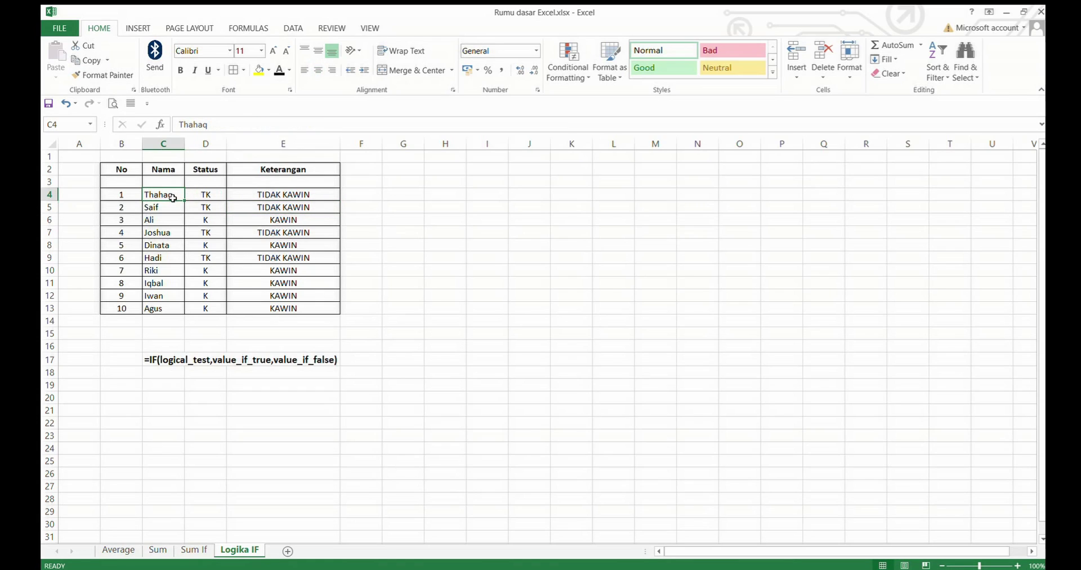
{"action": "left_click", "coordinate": [207, 195]}
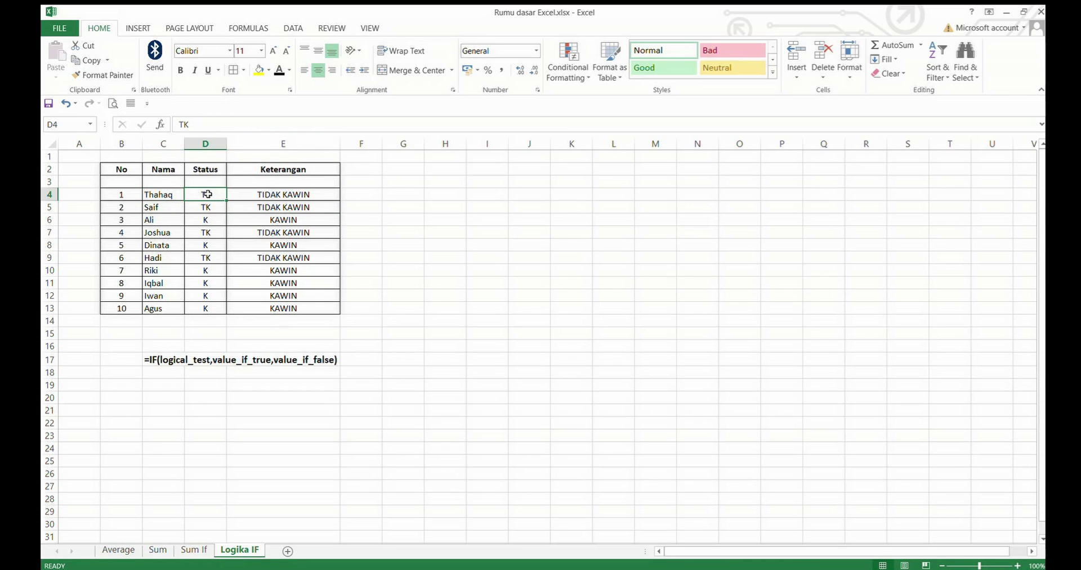
{"action": "left_click", "coordinate": [248, 193]}
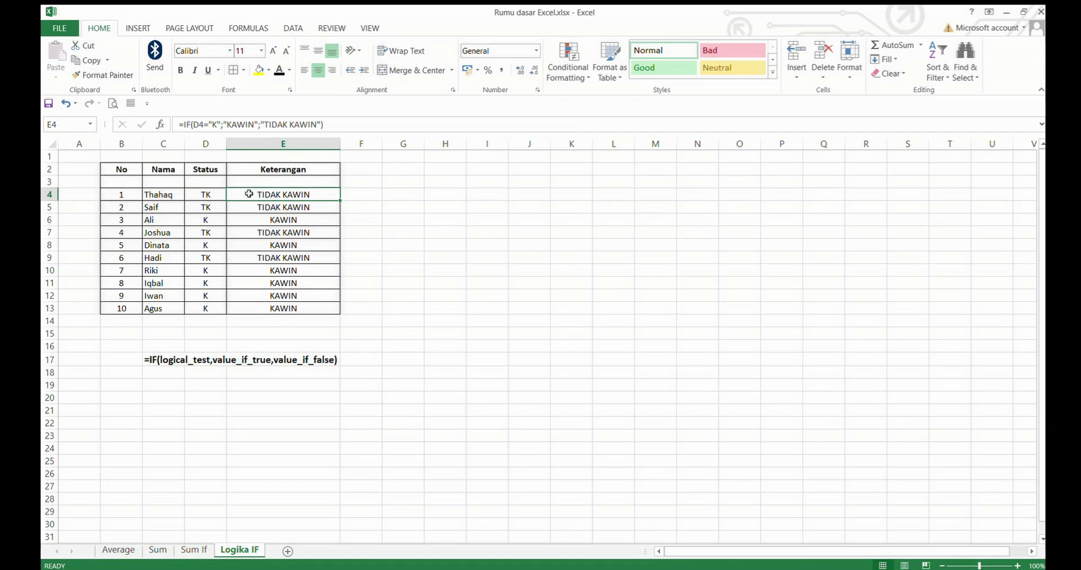
{"action": "left_click", "coordinate": [206, 208]}
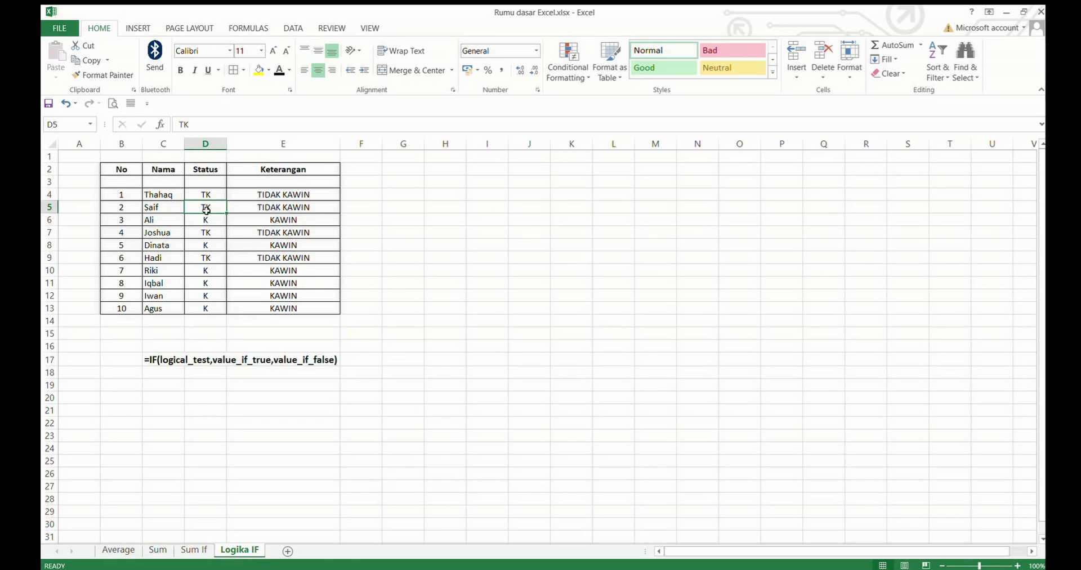
{"action": "left_click", "coordinate": [267, 193]}
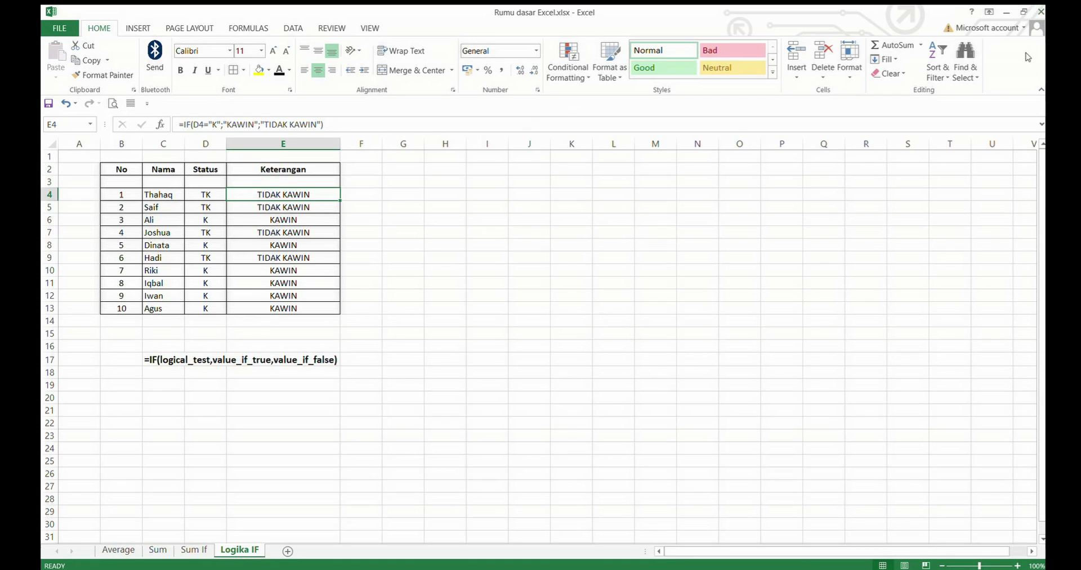
{"action": "left_click", "coordinate": [518, 226]}
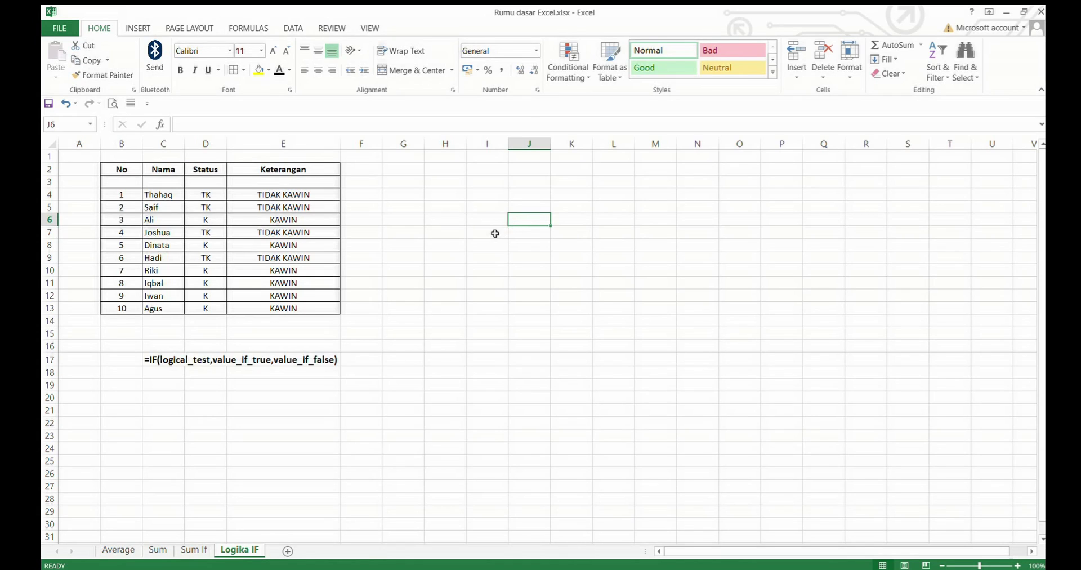
{"action": "left_click", "coordinate": [495, 233]}
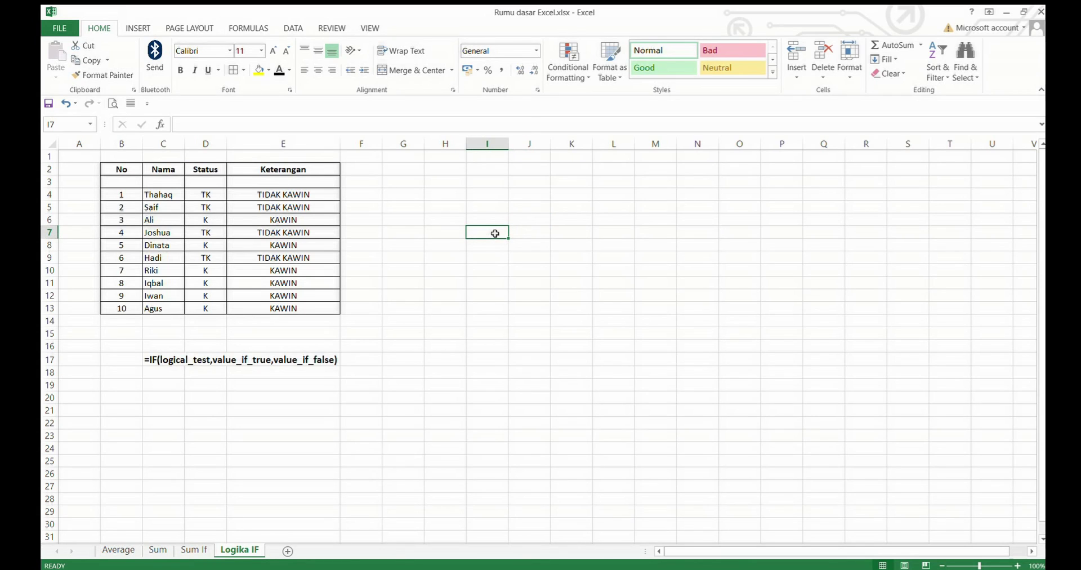